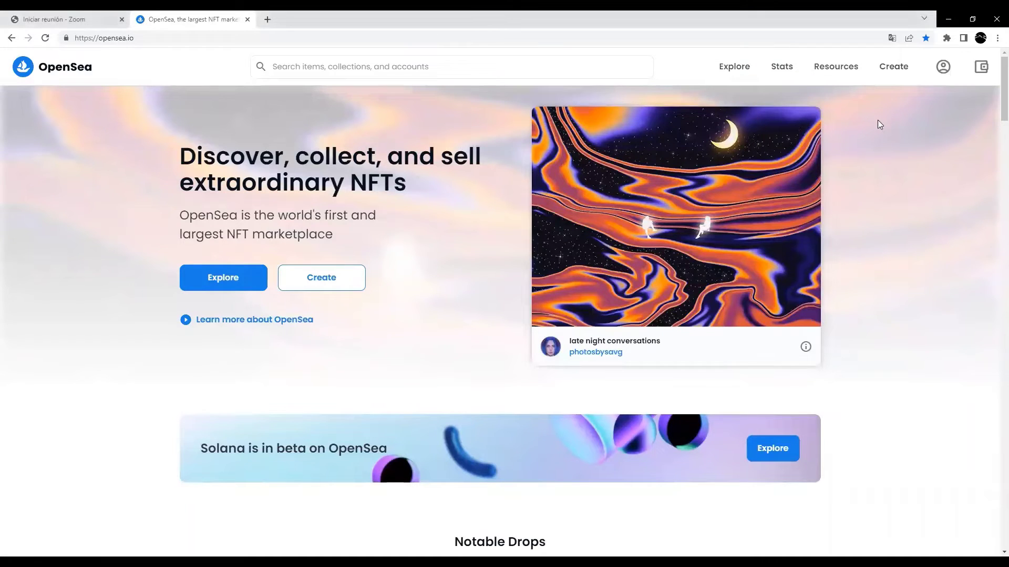
- Start creating a new item and connect the MetaMask wallet
click(895, 68)
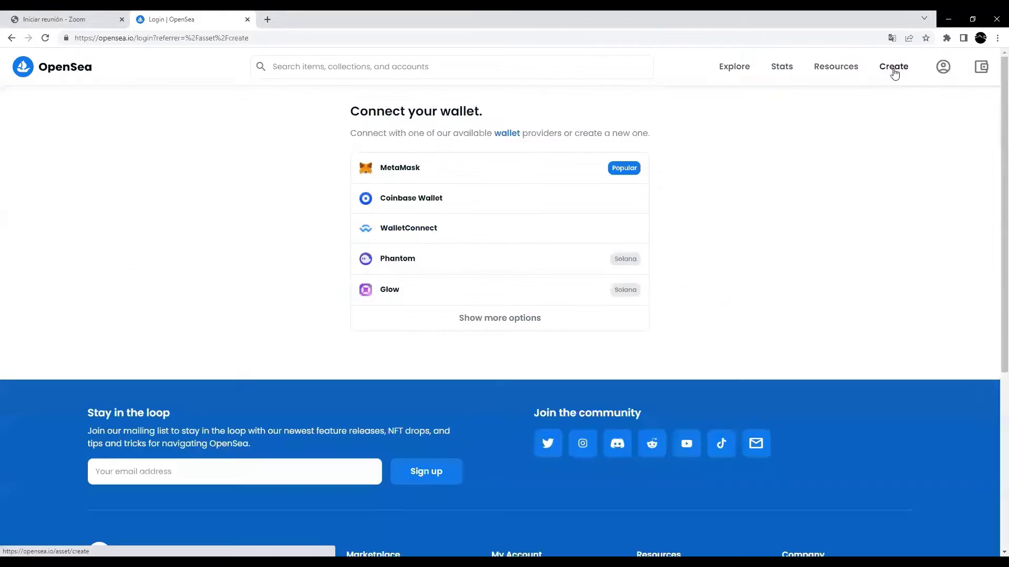
click(426, 171)
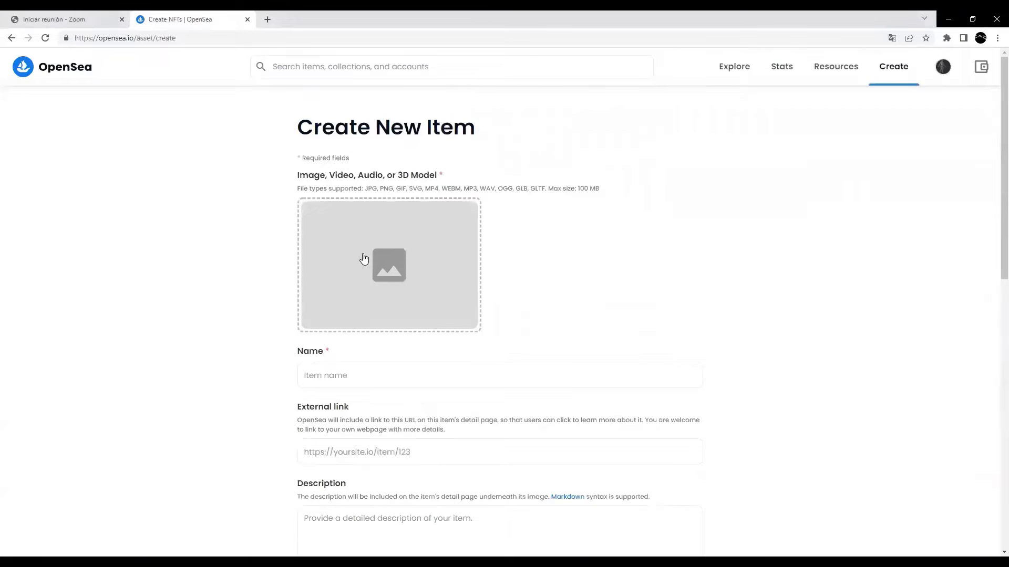
- Pick the 'Pantalon NFT' image from the Escritorio folder as the item's media
click(384, 244)
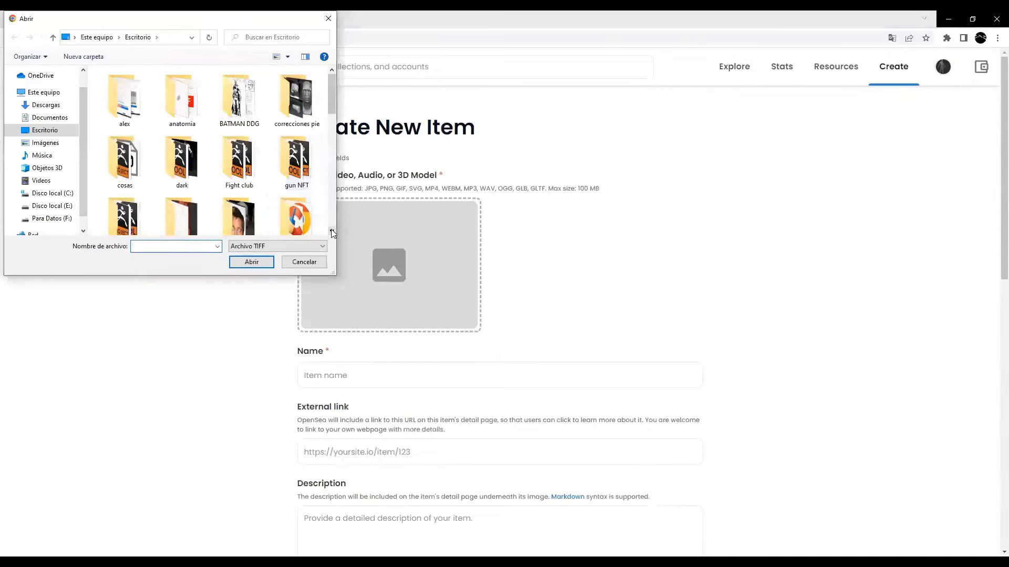
click(332, 230)
click(332, 229)
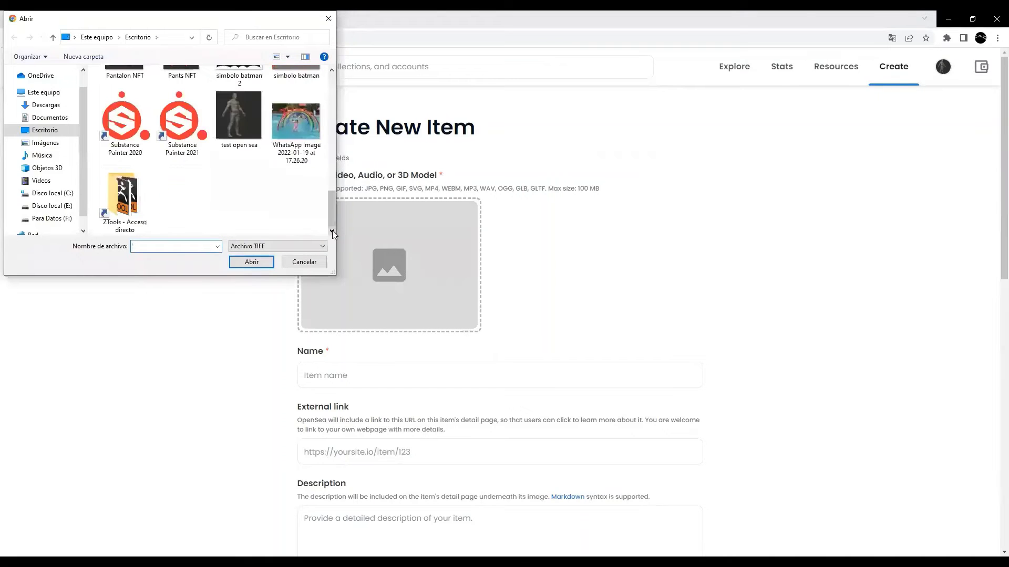
click(331, 71)
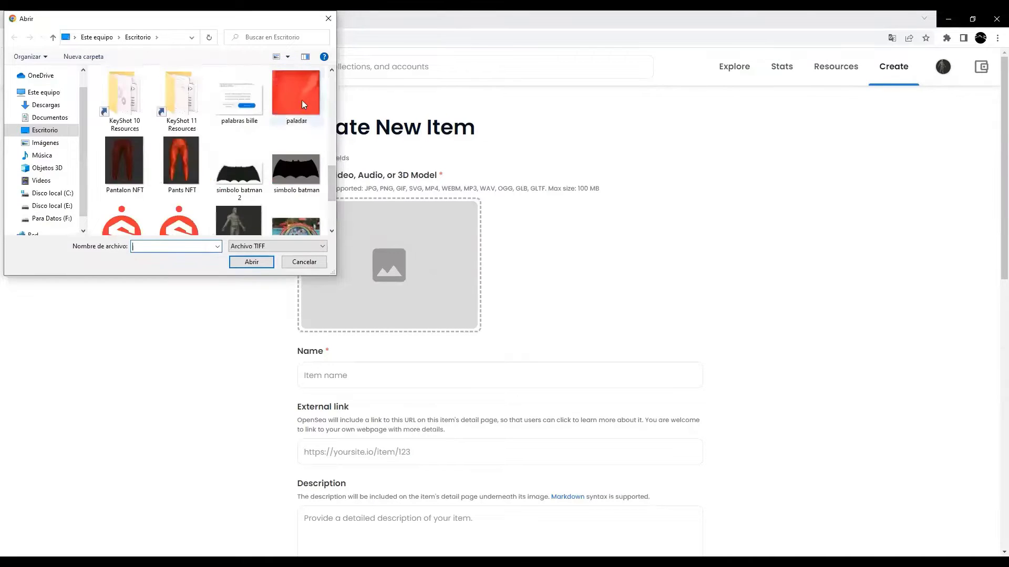
click(125, 159)
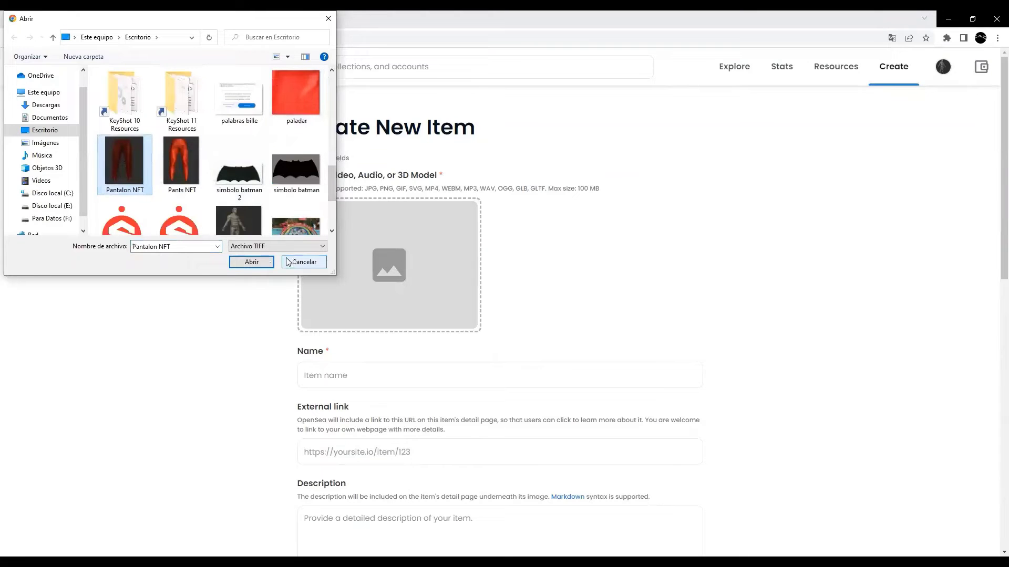
- Upload the chosen image and name the item 'Pantalon Rojo'
click(244, 265)
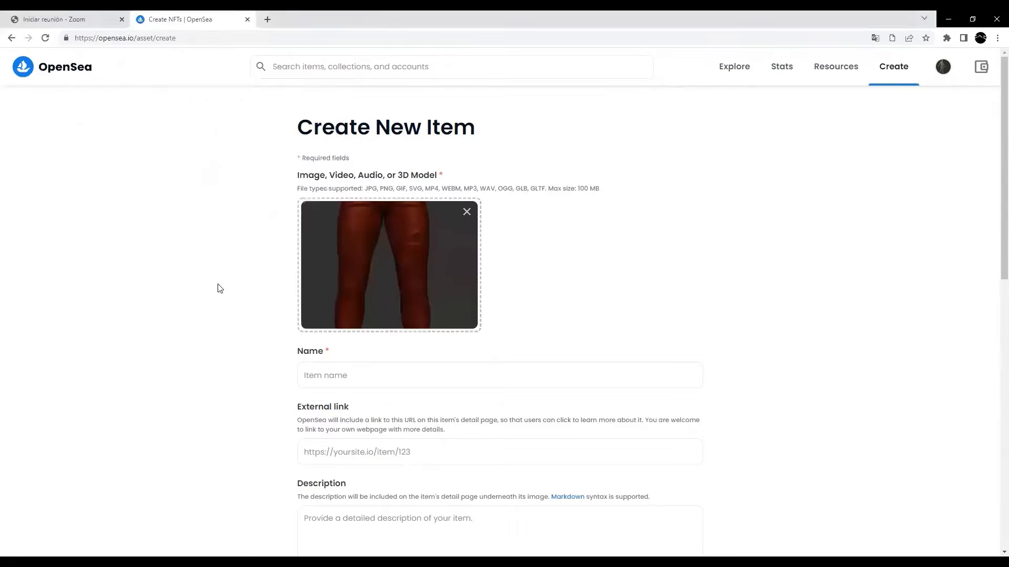
click(318, 377)
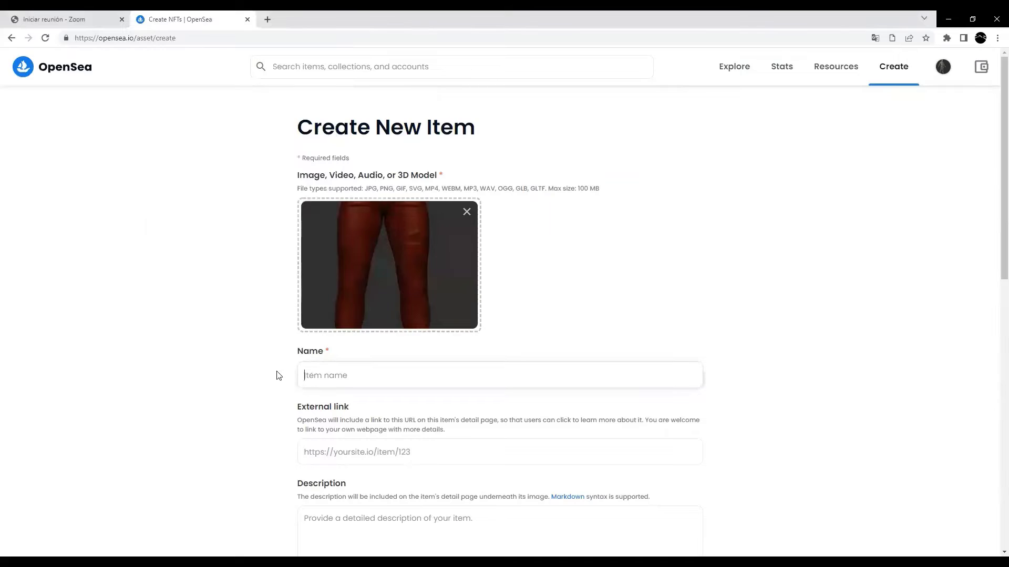
text(Pantalon Rojo)
- Enter the description 'Webinar Zbrush' and check the Collection list without choosing one
scroll(242, 342, down, 2)
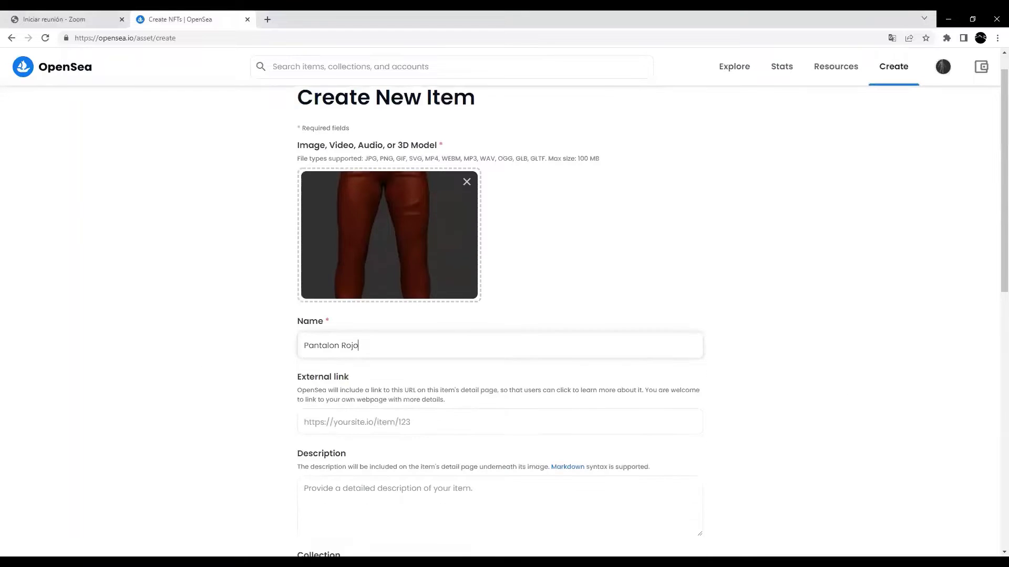
click(315, 434)
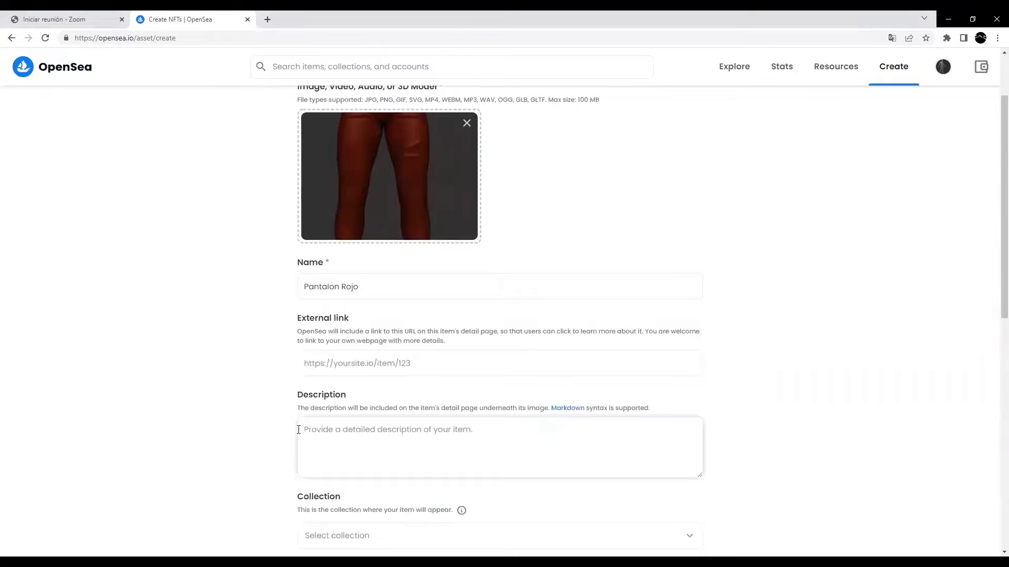
text(Webinar Zbrush)
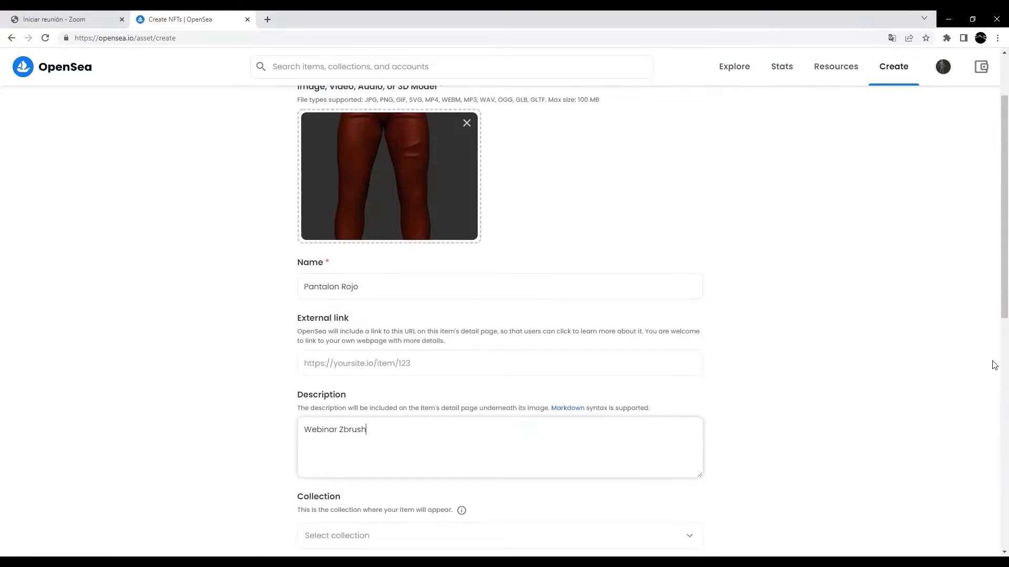
scroll(995, 316, down, 1)
scroll(760, 373, down, 1)
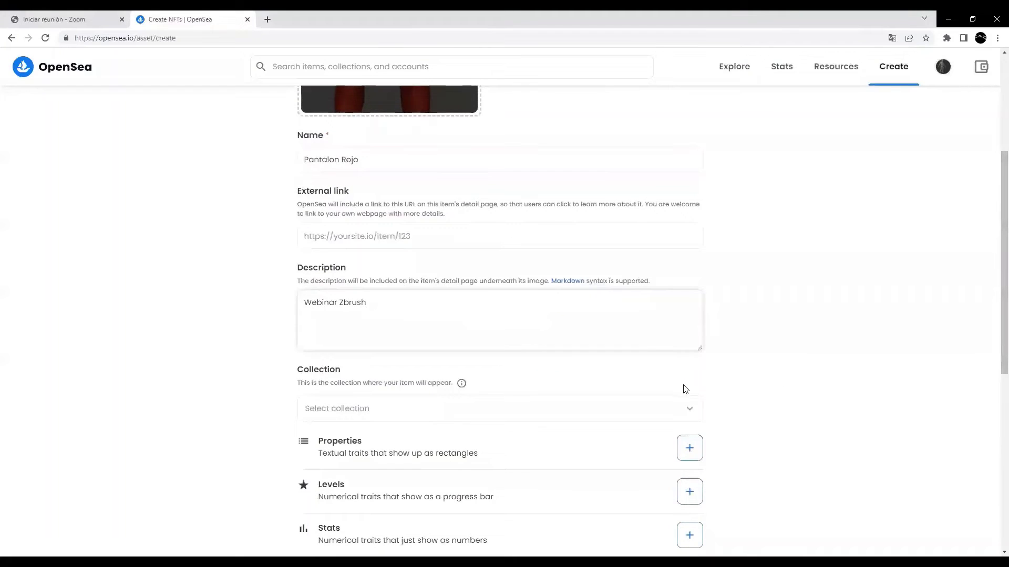
click(688, 409)
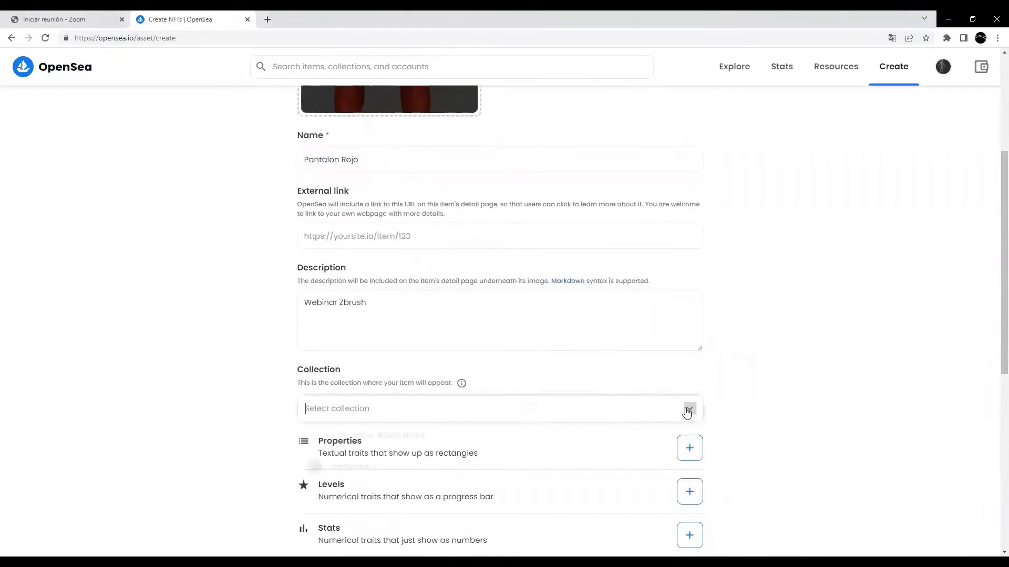
click(788, 387)
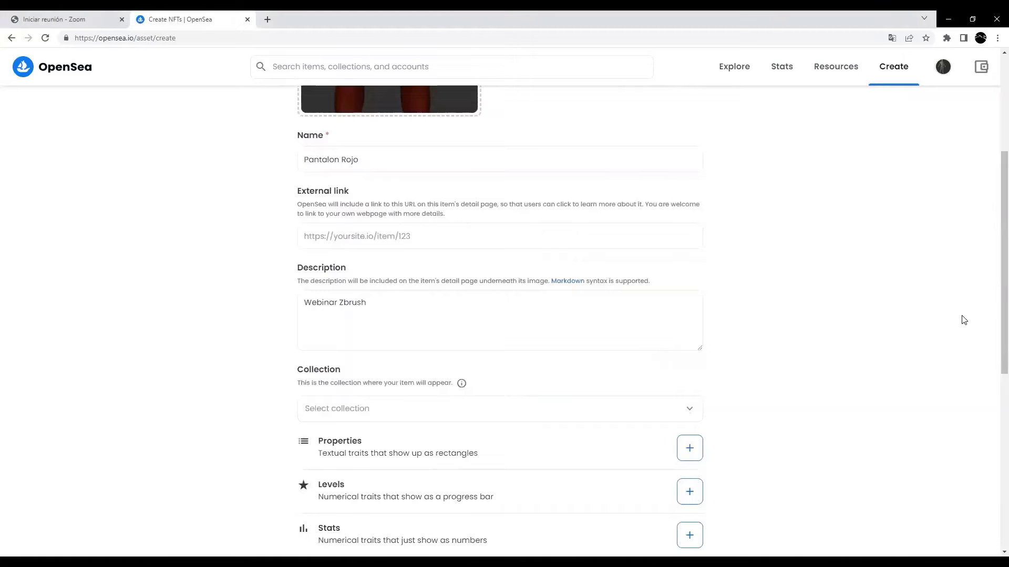
- Select the Polygon blockchain and create the Pantalon Rojo item
scroll(993, 360, down, 1)
scroll(504, 315, down, 5)
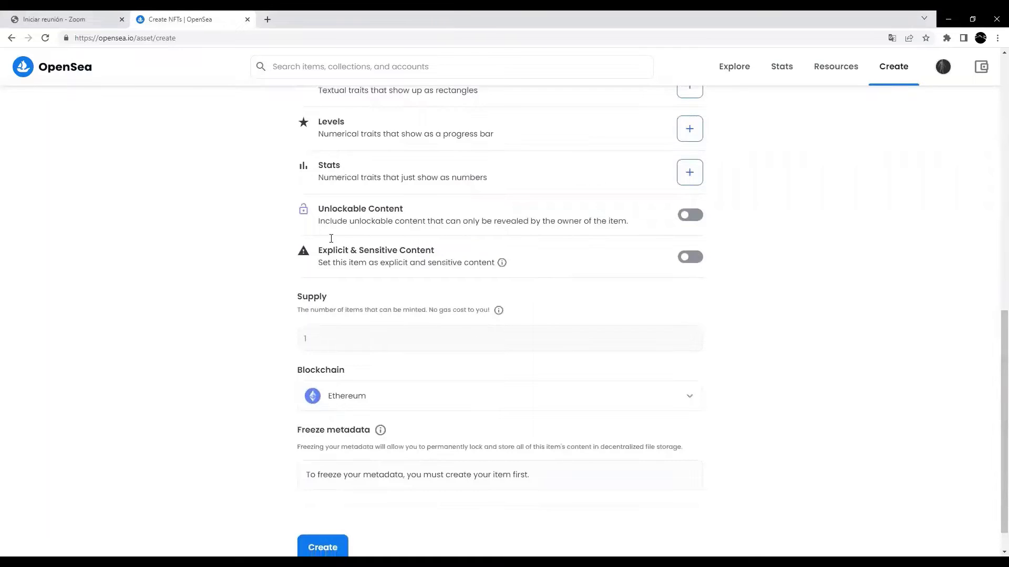
click(683, 397)
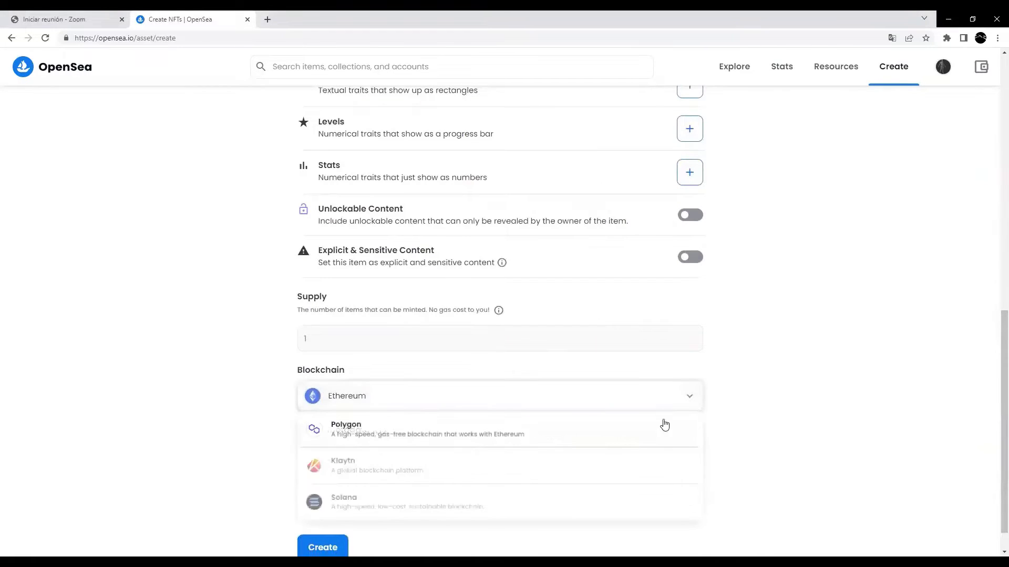
click(339, 425)
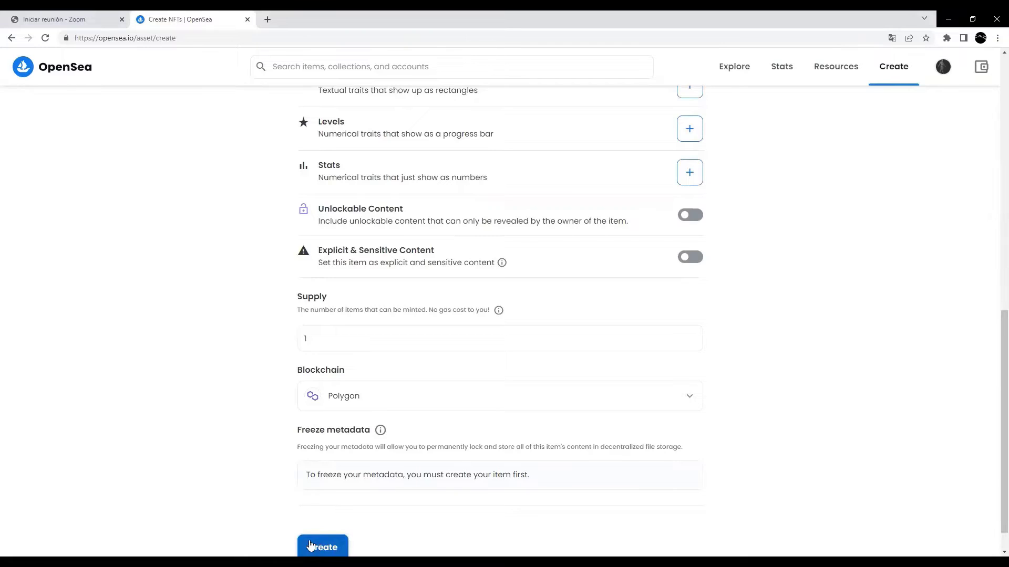
click(309, 547)
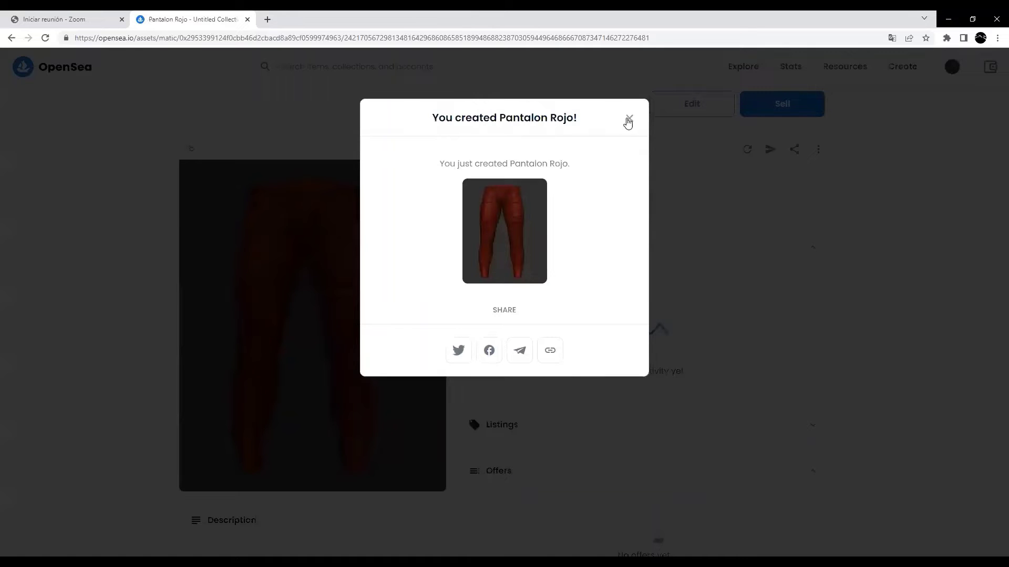
- Dismiss the 'You created Pantalon Rojo!' modal and look over the item page
click(629, 119)
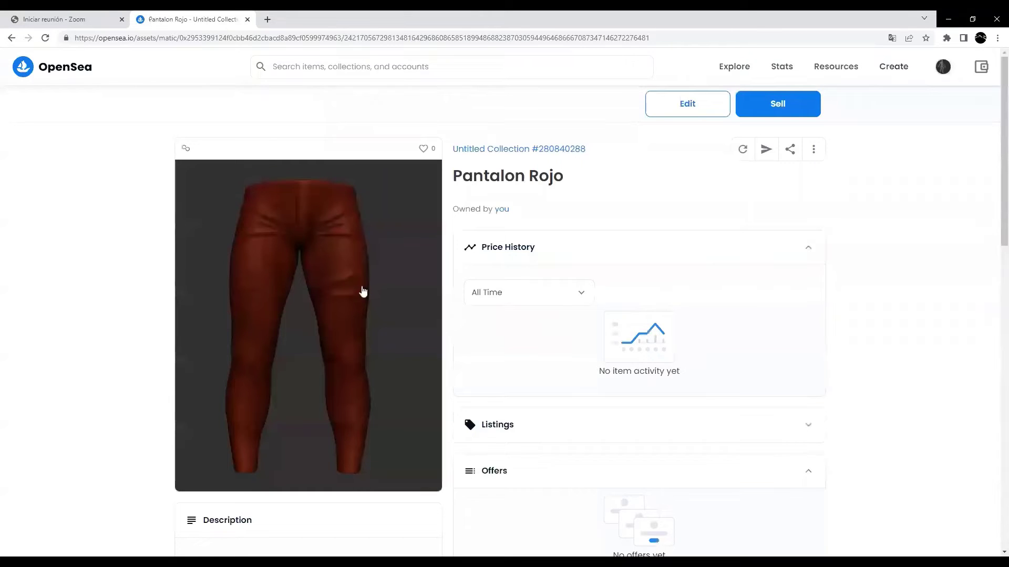
scroll(360, 288, down, 1)
scroll(93, 236, down, 1)
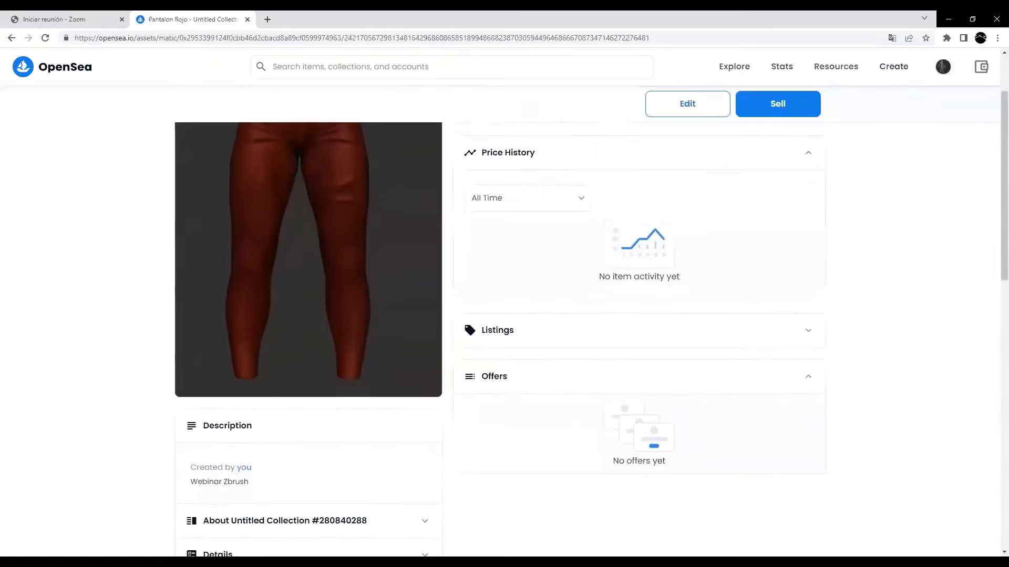
scroll(100, 273, down, 2)
scroll(158, 368, up, 3)
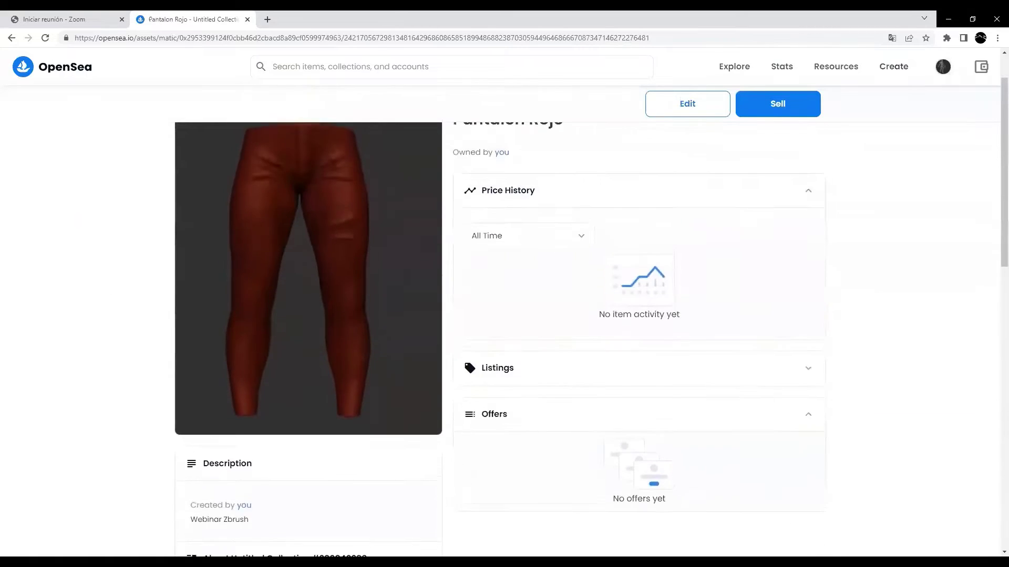
- Start listing Pantalon Rojo for sale, correcting the price to 0.003 ETH
click(776, 116)
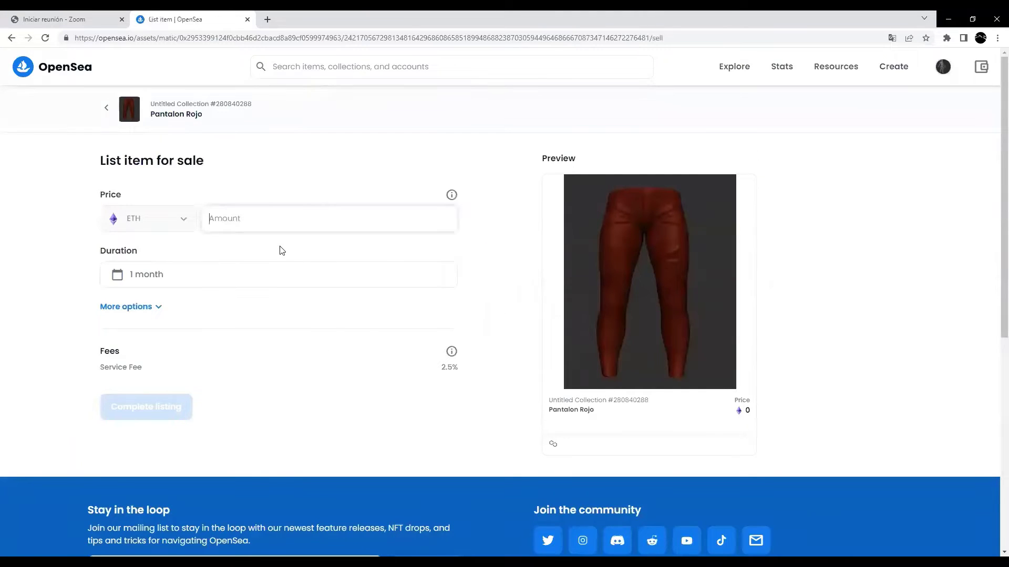
text(0.00)
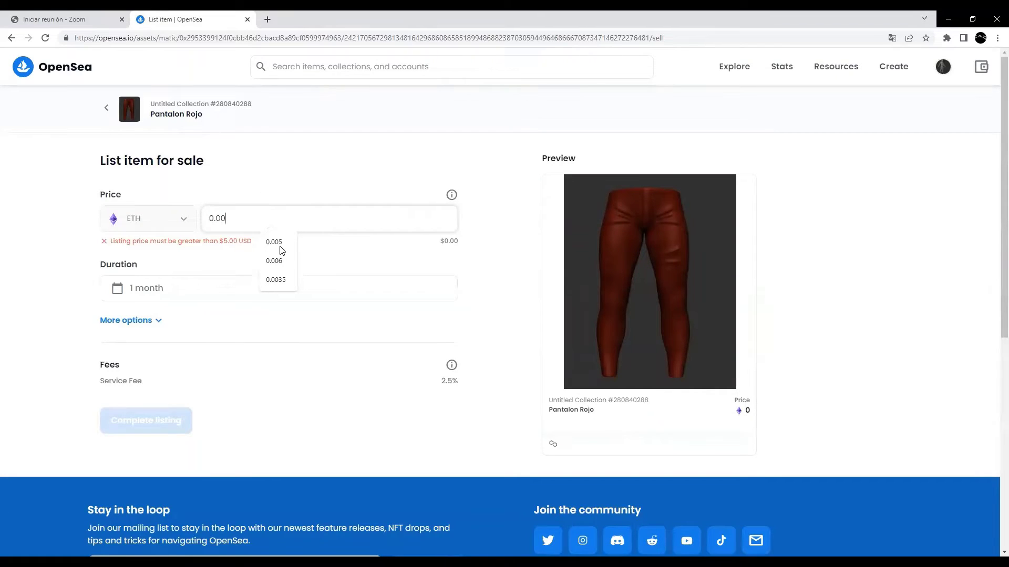
text(2)
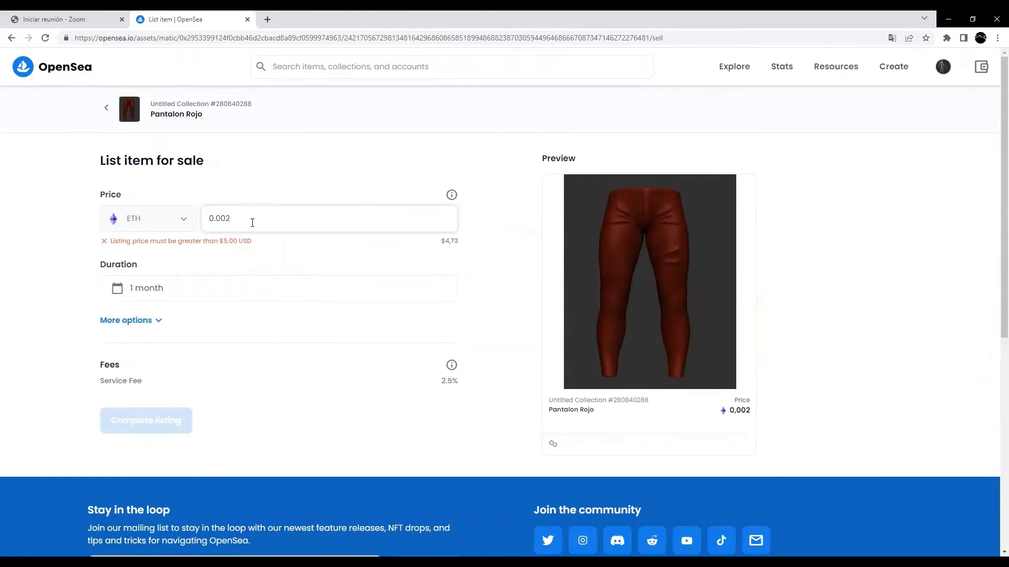
key(BackSpace)
text(3)
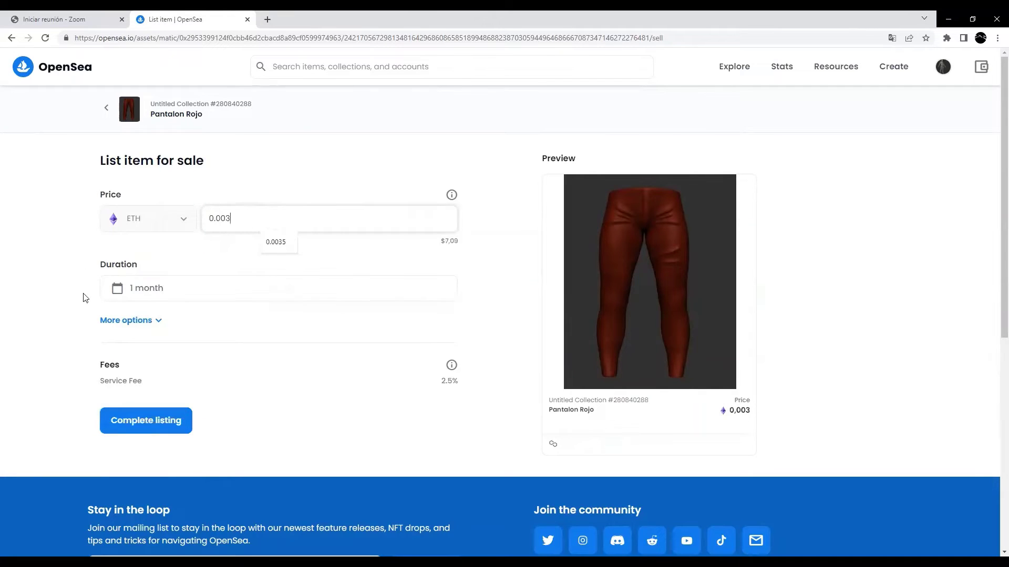
- Open and close the listing duration picker twice without changing it
click(117, 288)
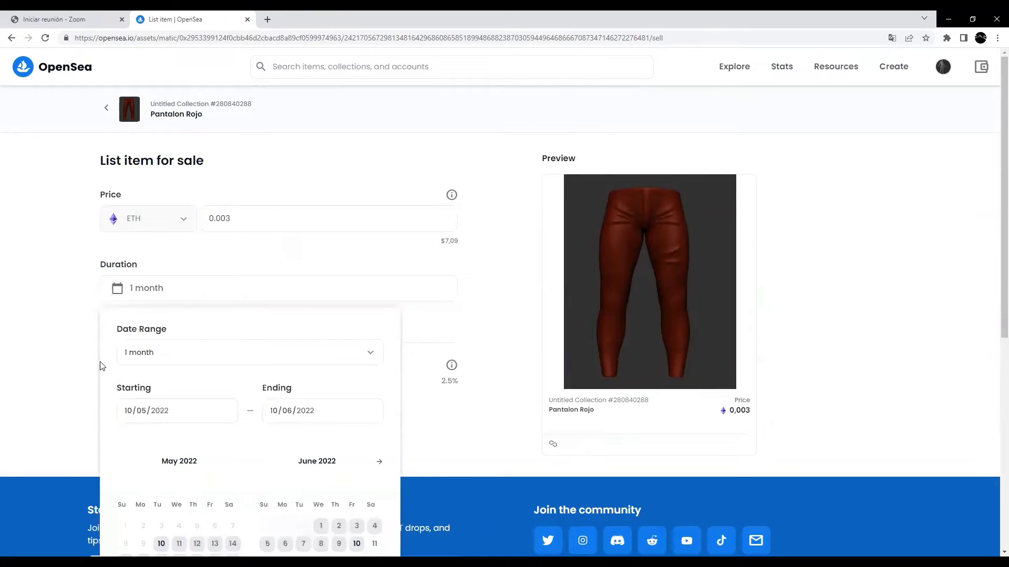
click(82, 362)
click(177, 278)
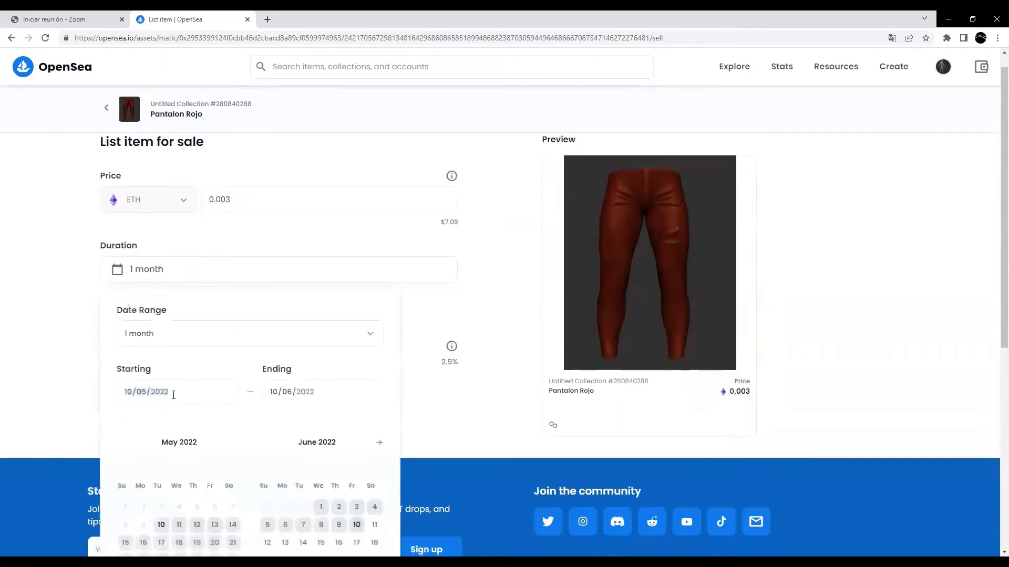
click(67, 414)
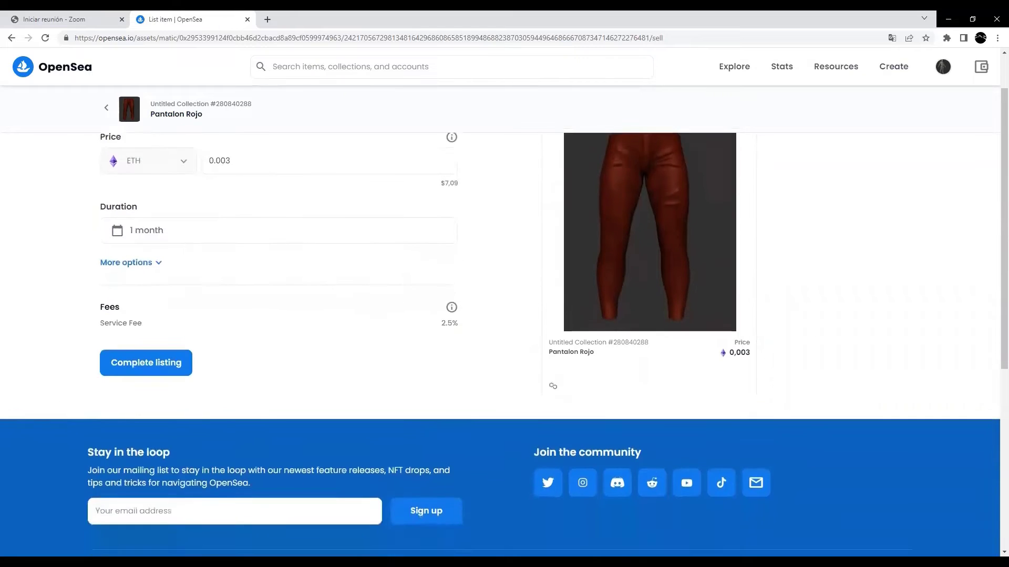
scroll(126, 284, down, 2)
- Set the listing to end May 27, 2022 (17 days) and turn off buyer reservation
click(141, 211)
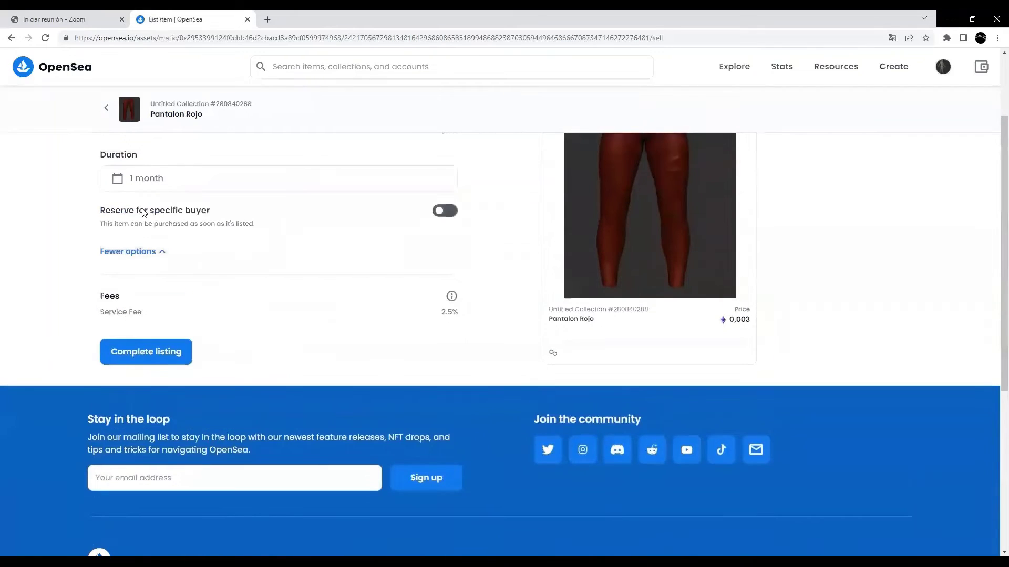
click(139, 210)
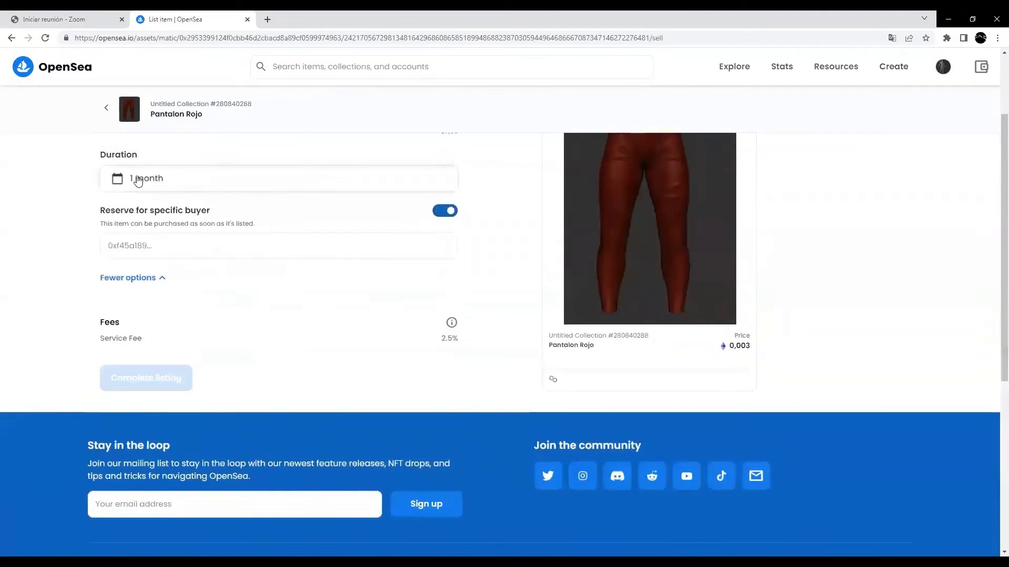
click(135, 183)
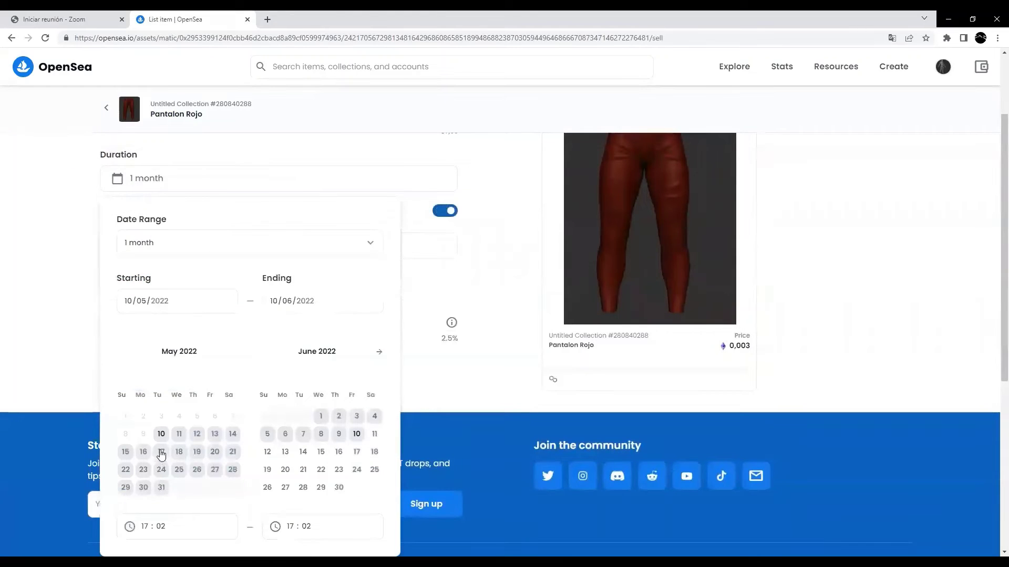
click(215, 469)
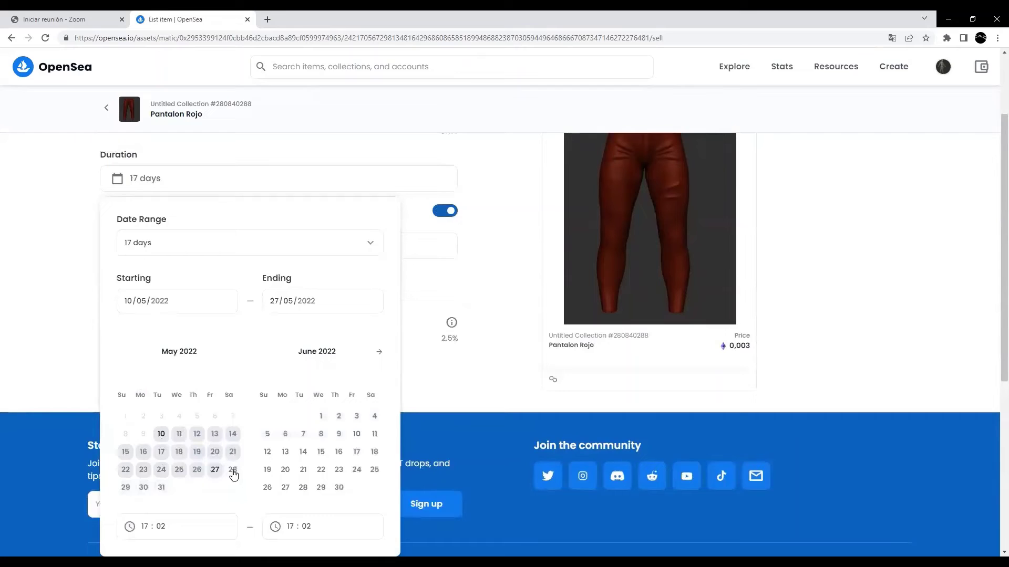
click(44, 353)
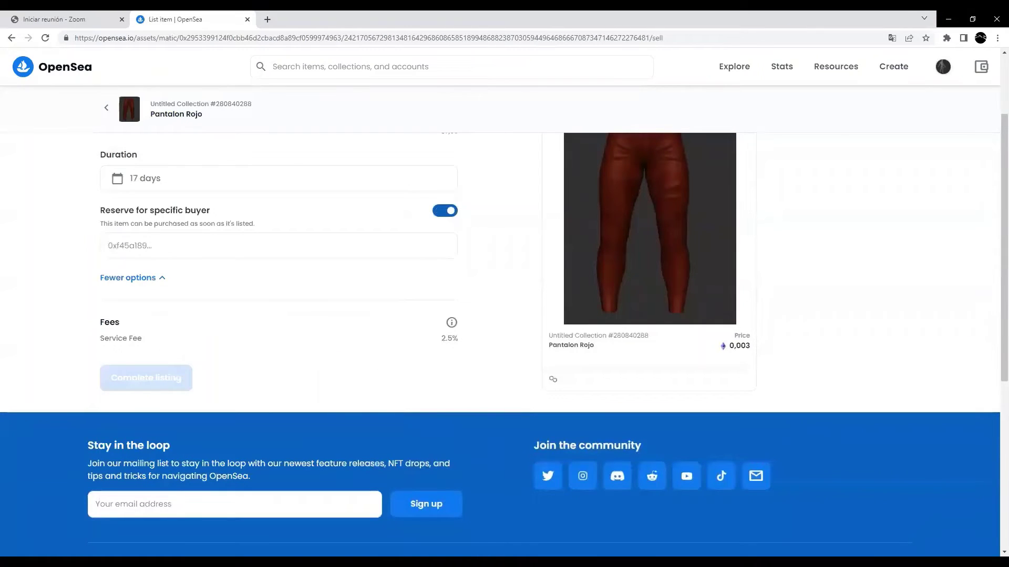
scroll(163, 334, up, 1)
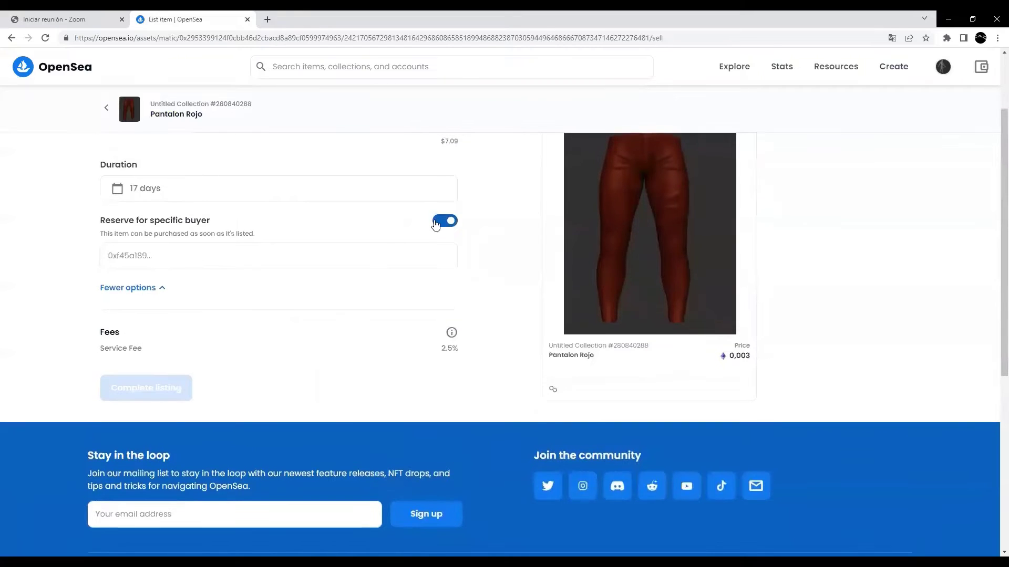
click(435, 223)
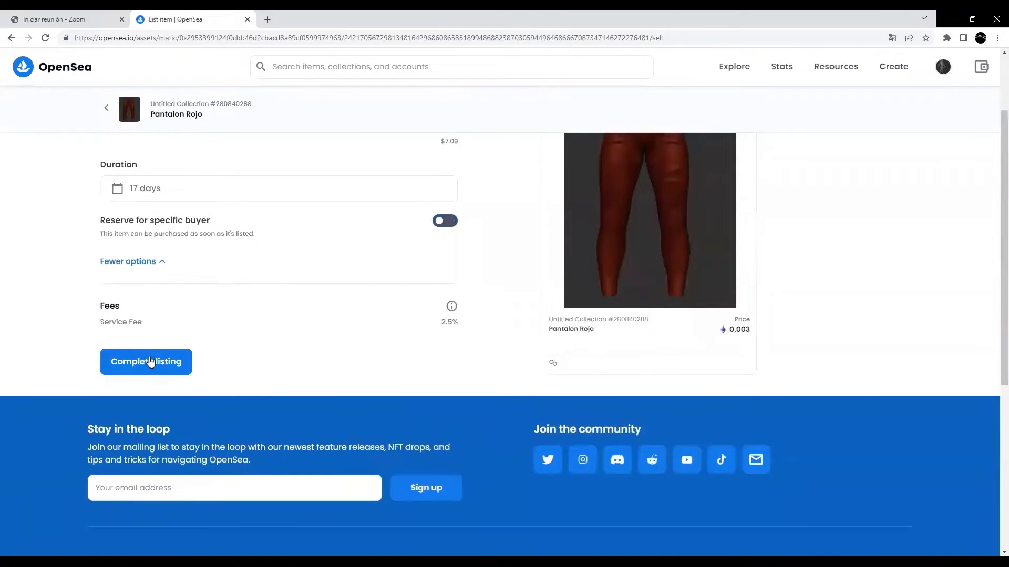
- Complete the 0.003 ETH listing, sign it in the wallet, and dismiss the listed confirmation
scroll(310, 303, up, 2)
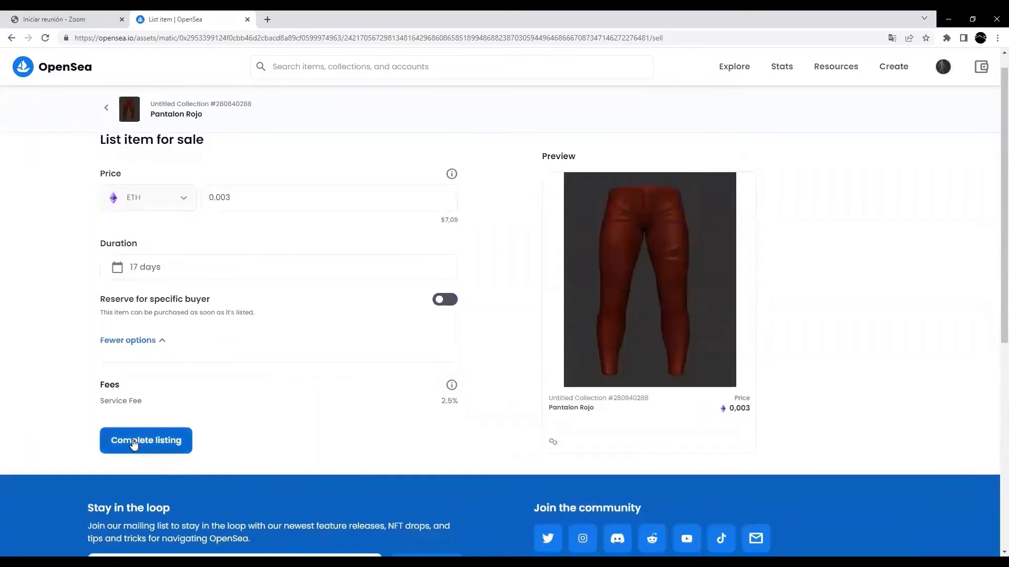
click(118, 442)
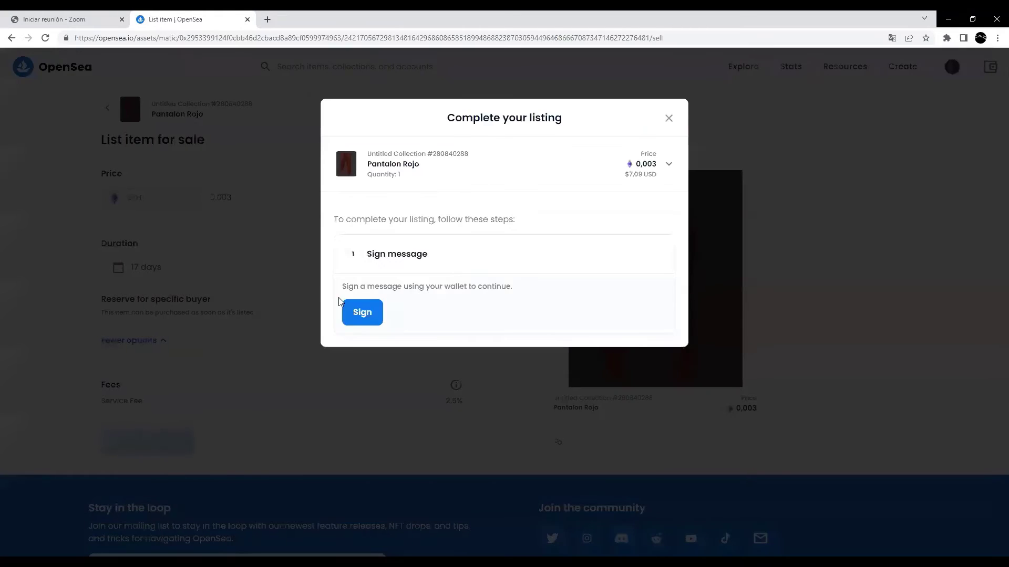
click(353, 313)
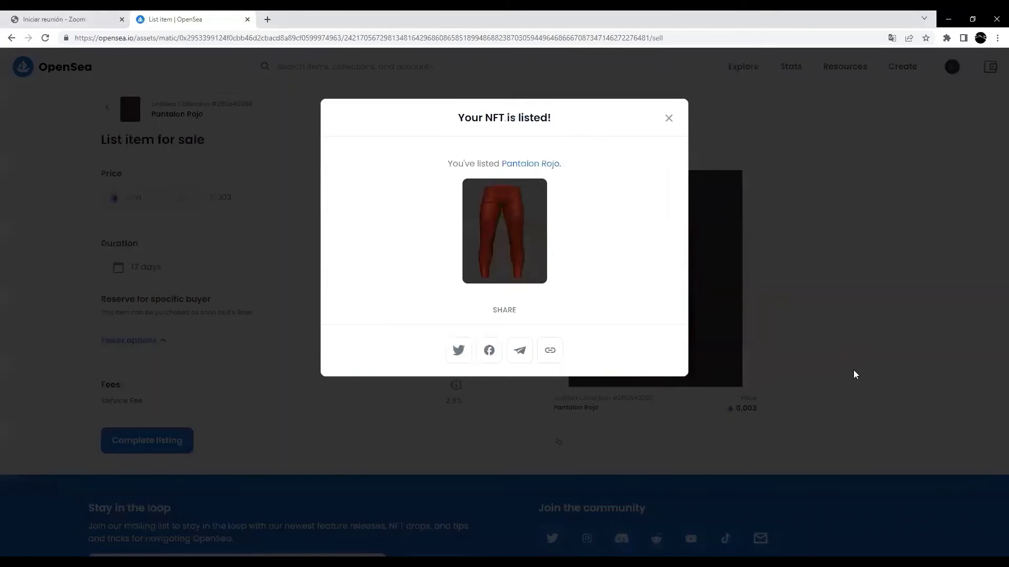
click(665, 115)
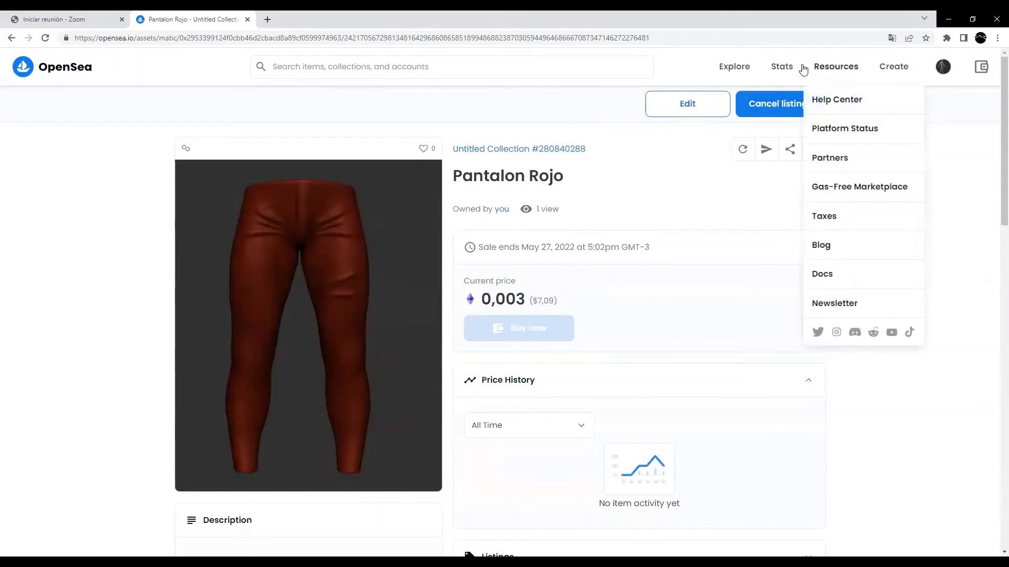
- Open Untitled Collection #280840288 from My Collections and scroll to its Pantalon Rojo item
click(941, 68)
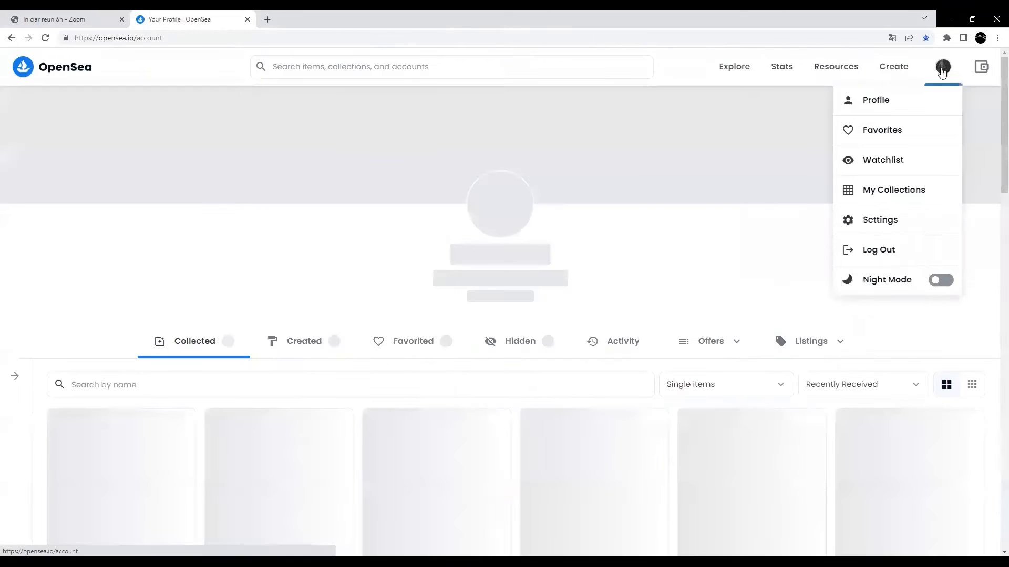
click(872, 195)
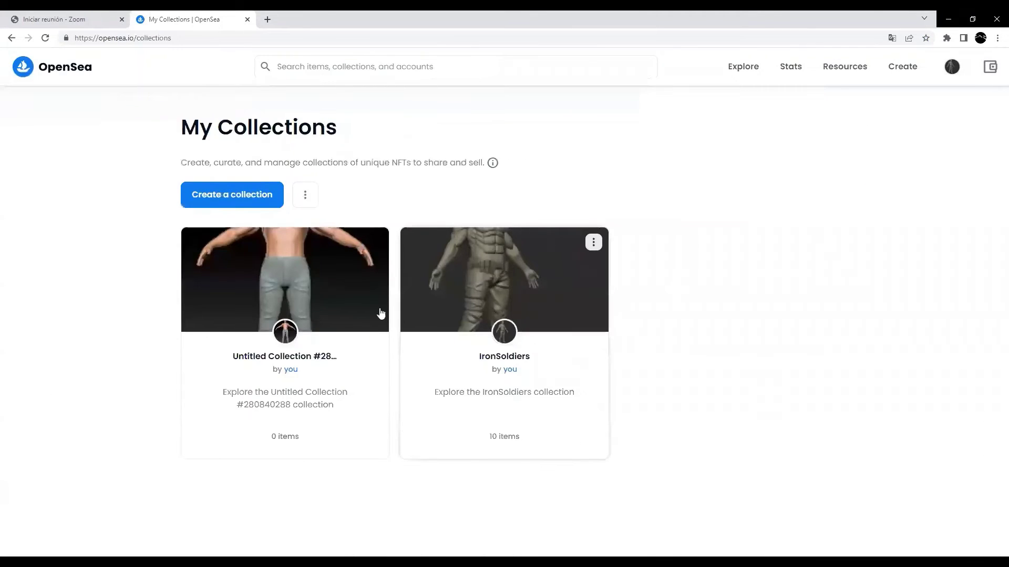
click(267, 300)
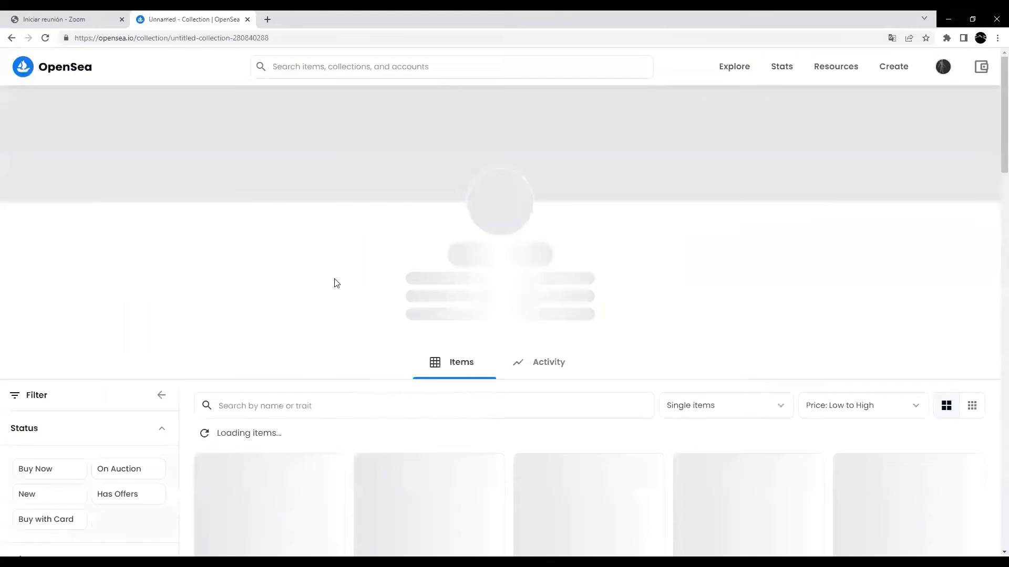
scroll(504, 339, down, 5)
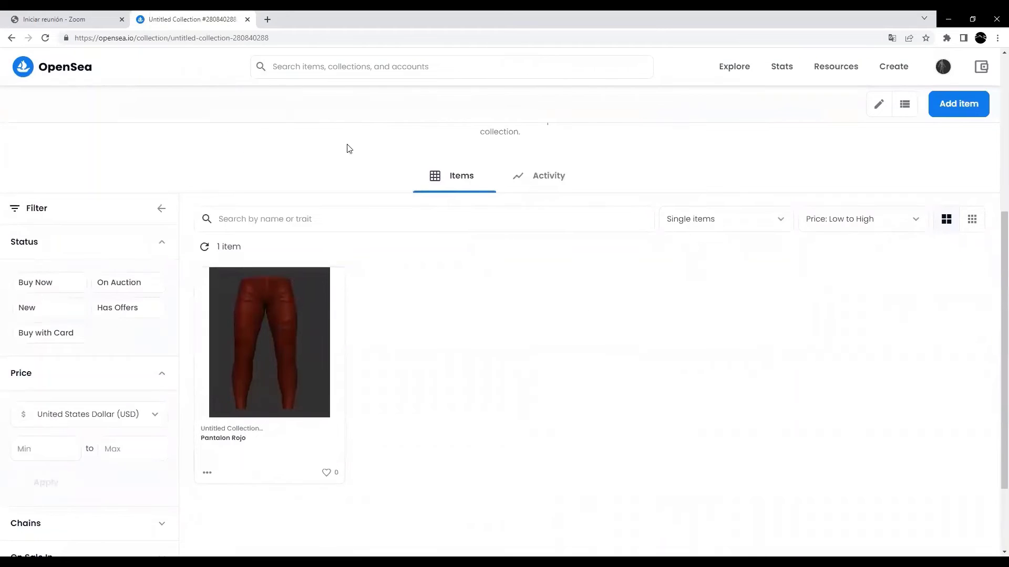
scroll(349, 148, up, 1)
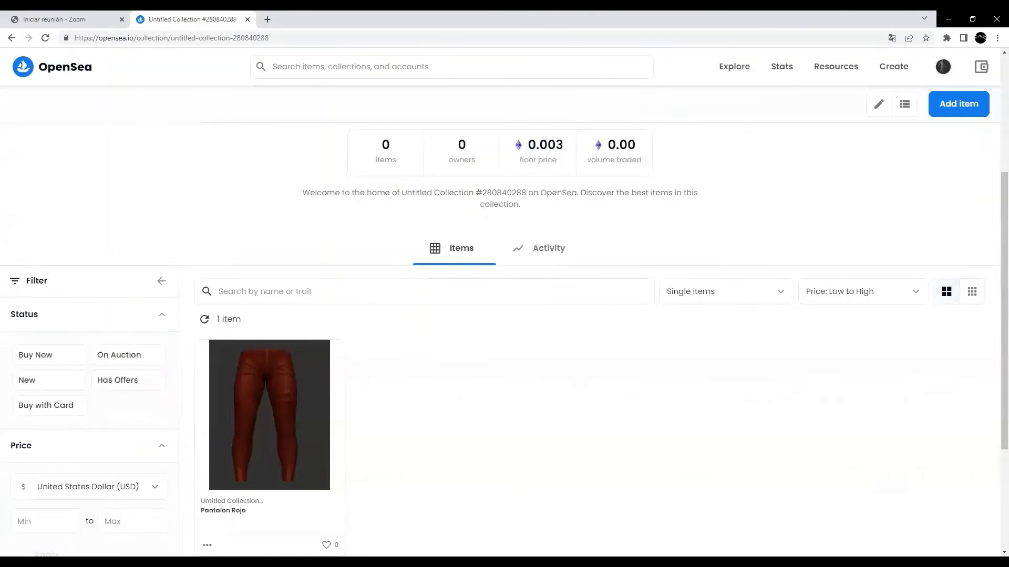
scroll(309, 205, down, 2)
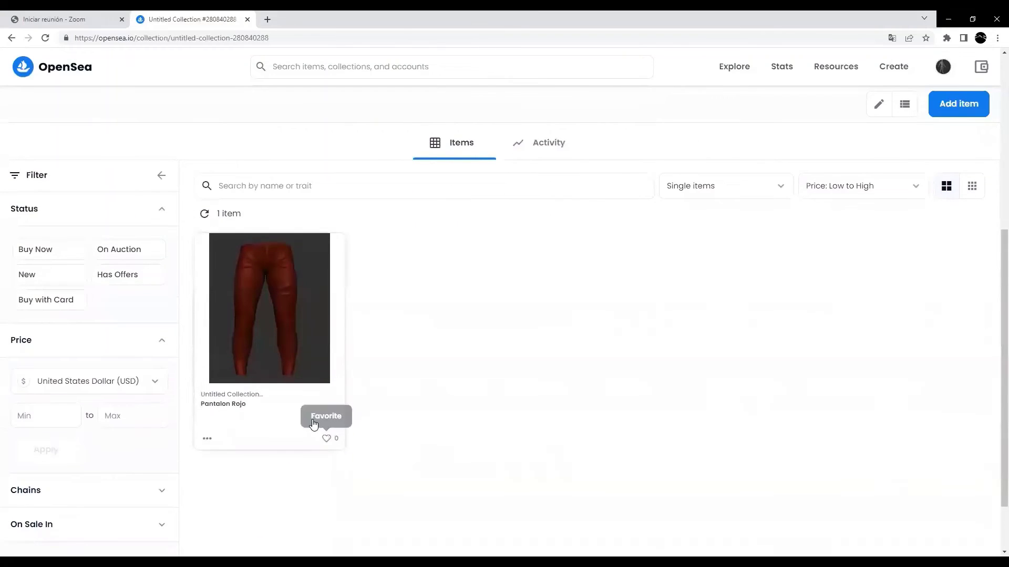
click(277, 354)
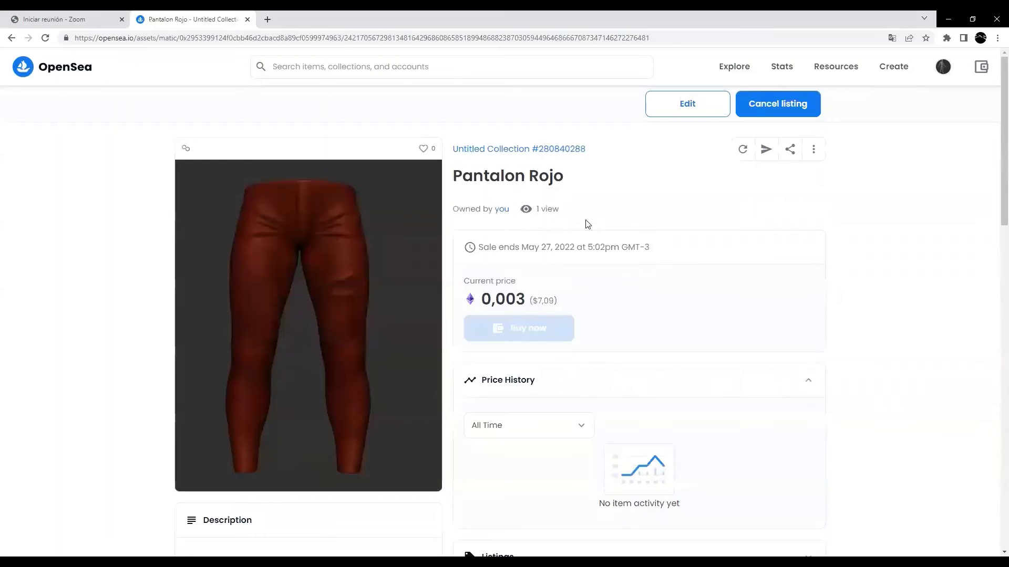
scroll(578, 247, down, 2)
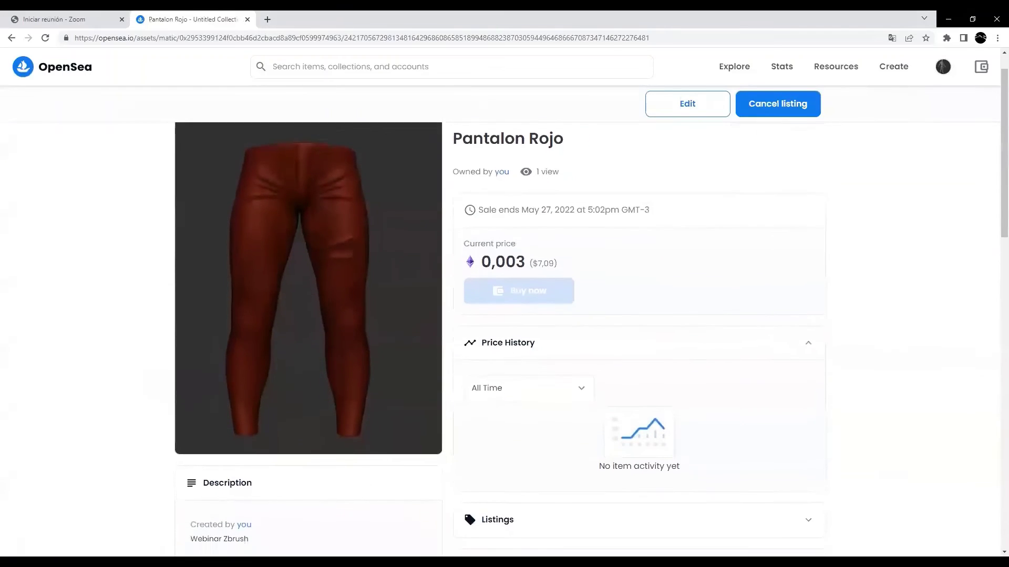
scroll(601, 267, down, 2)
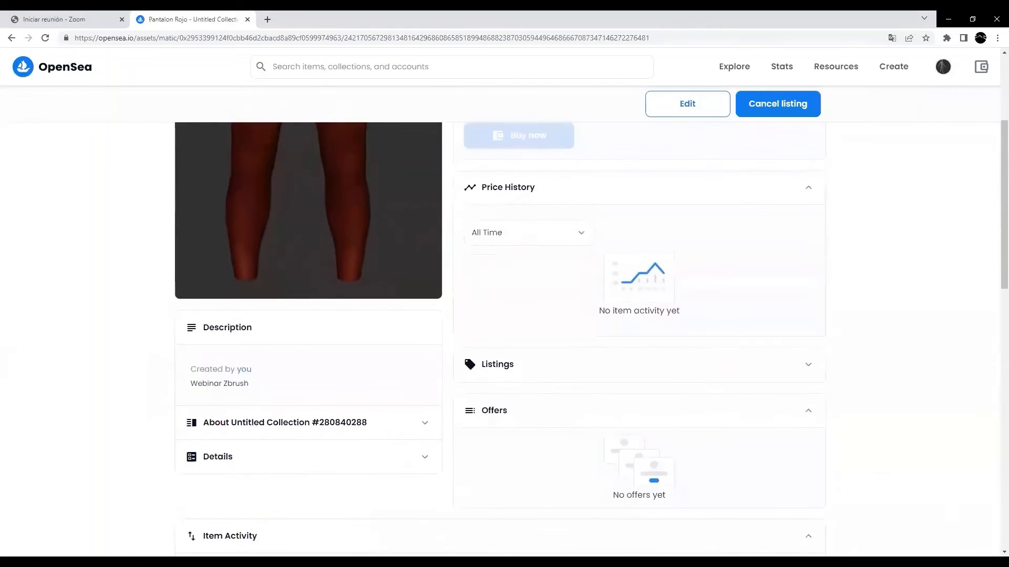
scroll(578, 315, down, 1)
scroll(540, 191, down, 2)
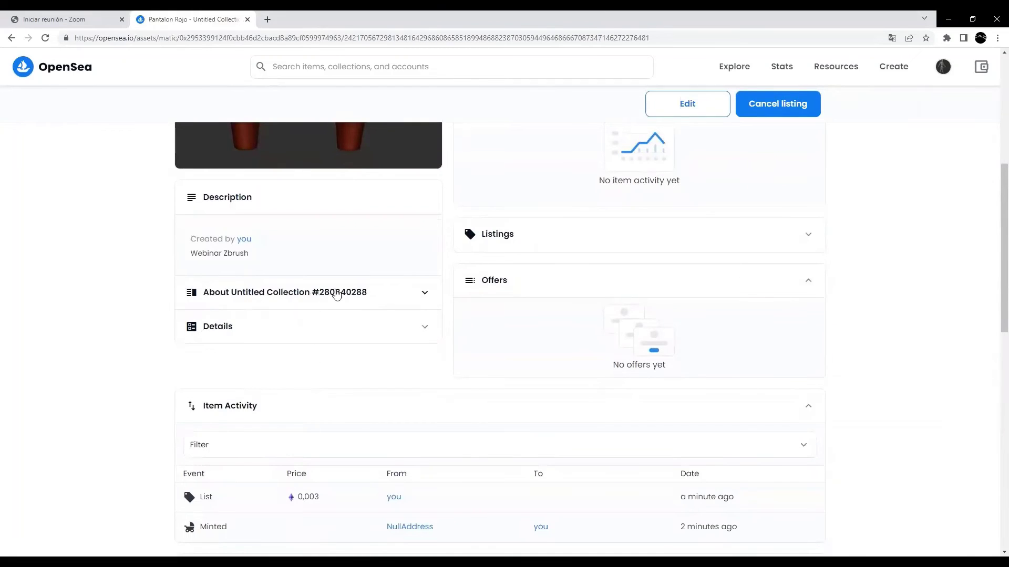
scroll(381, 221, up, 3)
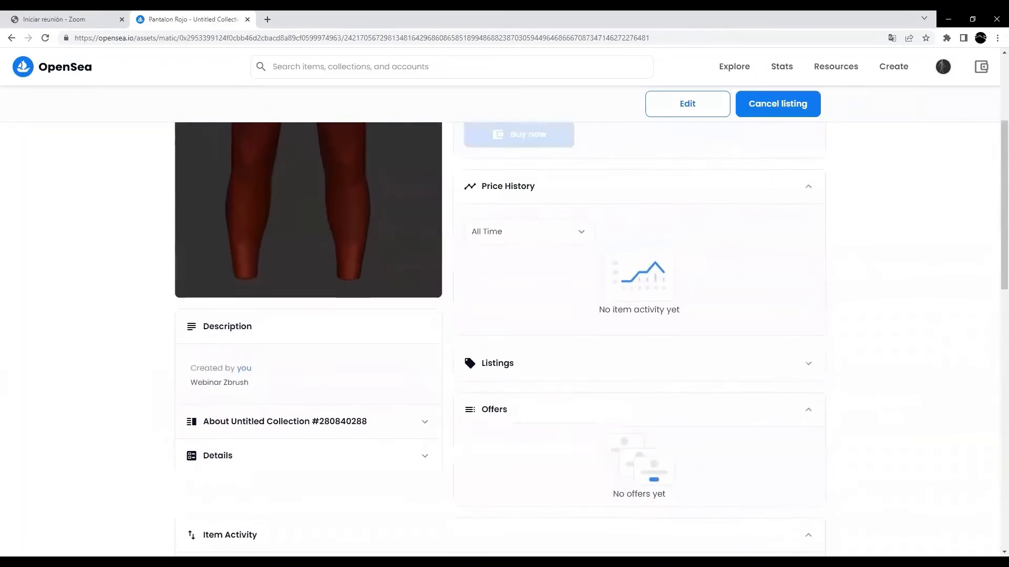
scroll(717, 229, up, 2)
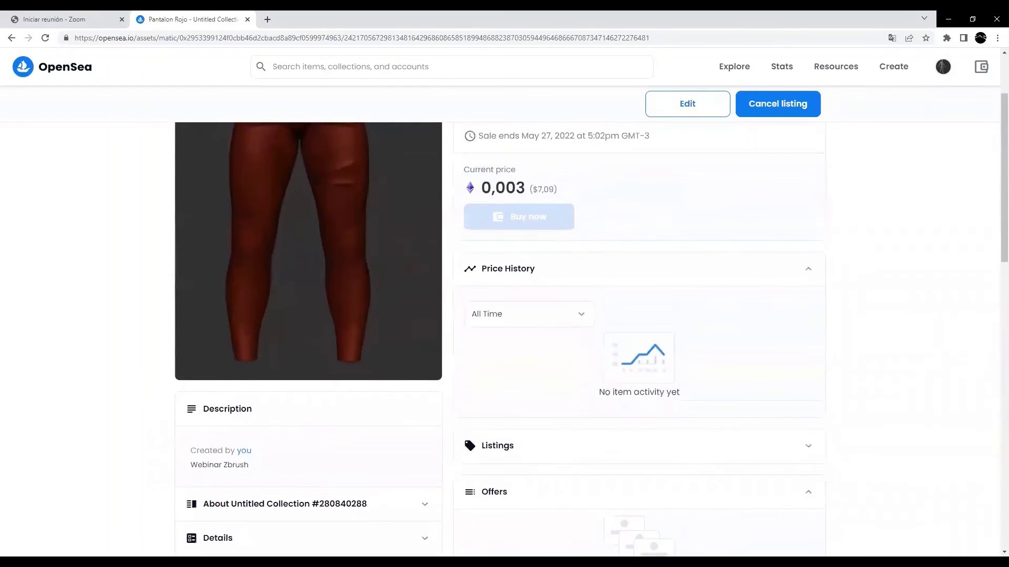
scroll(688, 271, up, 2)
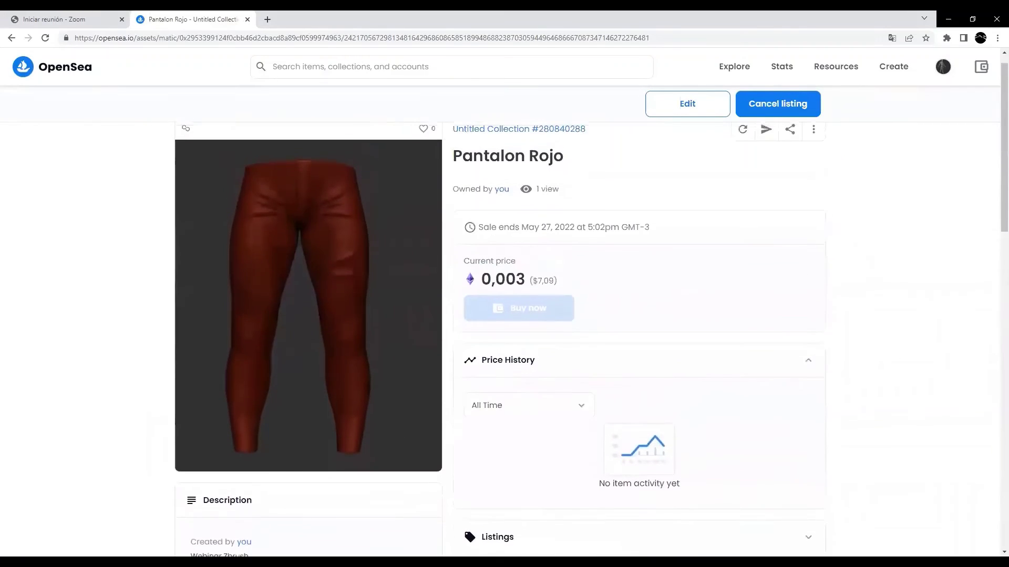
scroll(618, 230, down, 1)
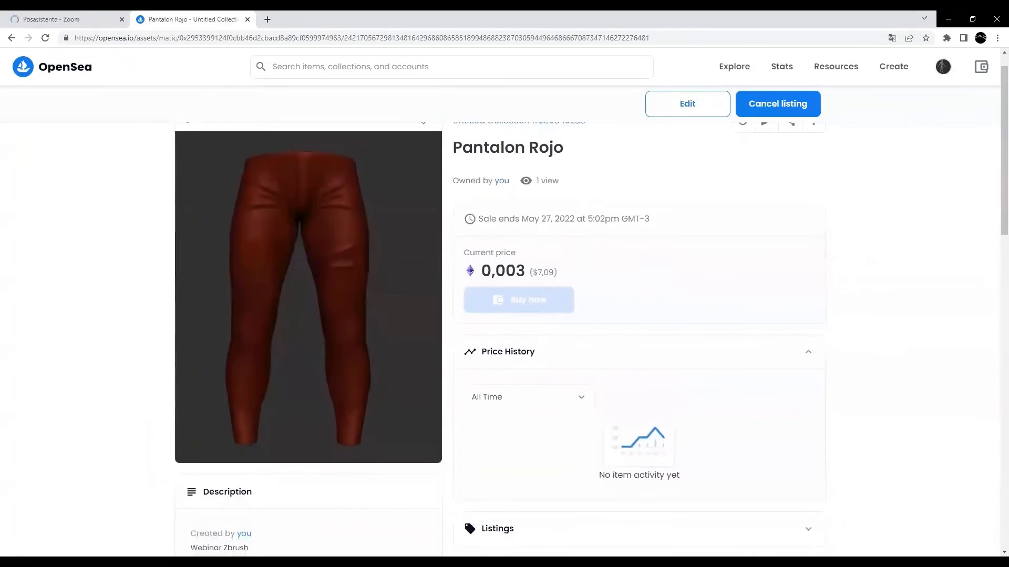
scroll(619, 230, up, 1)
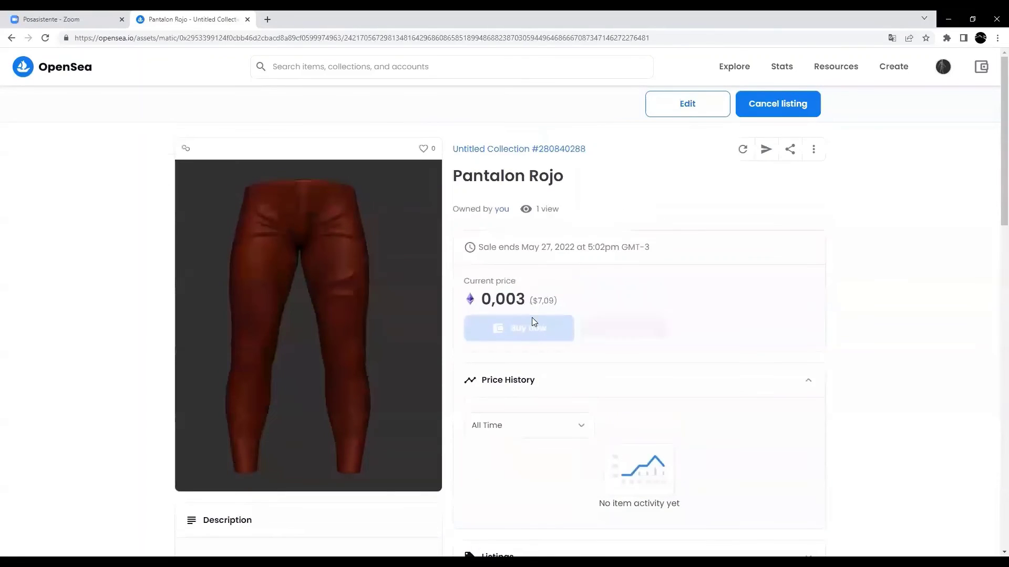
- Collapse Price History and Offers, and expand then collapse Listings
click(808, 381)
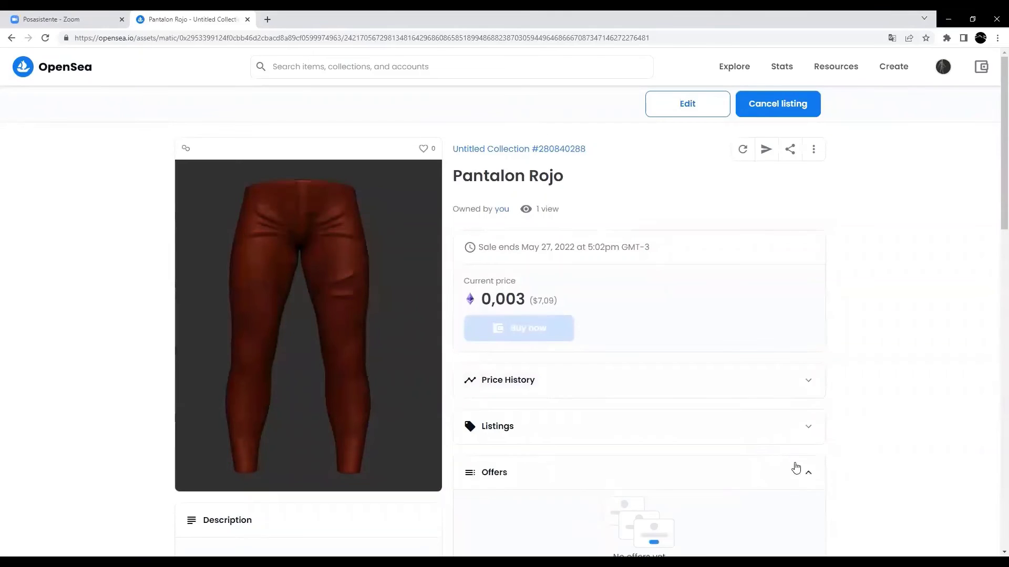
click(808, 473)
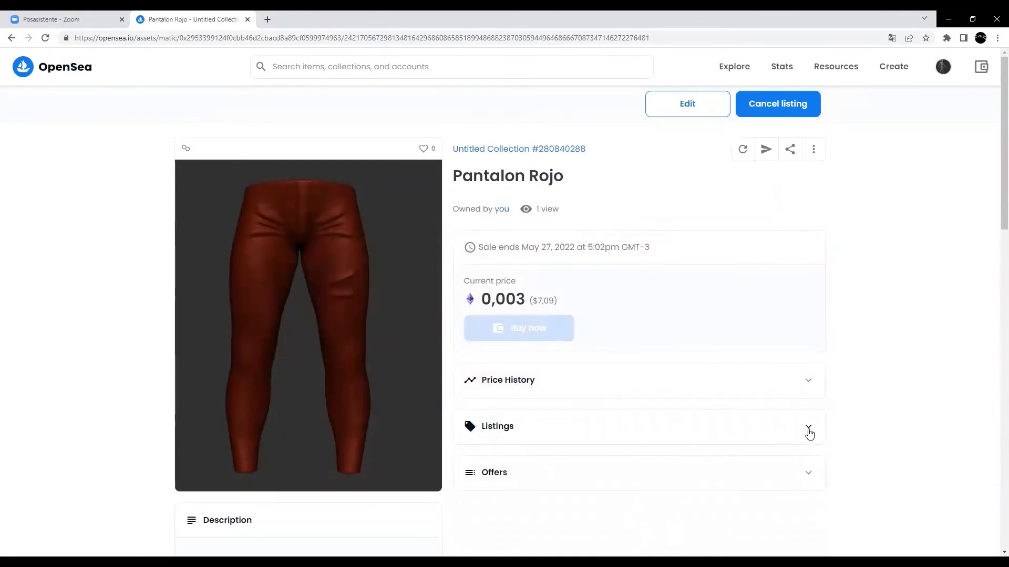
click(809, 430)
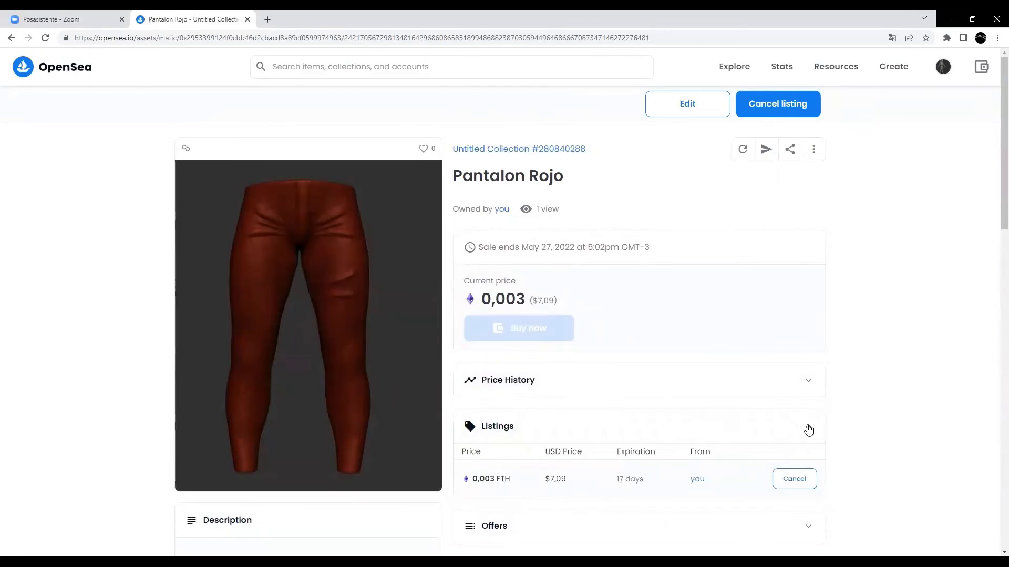
click(809, 430)
- Toggle Item Activity to show the List and Minted events, then scroll to More From This Collection
scroll(793, 310, down, 3)
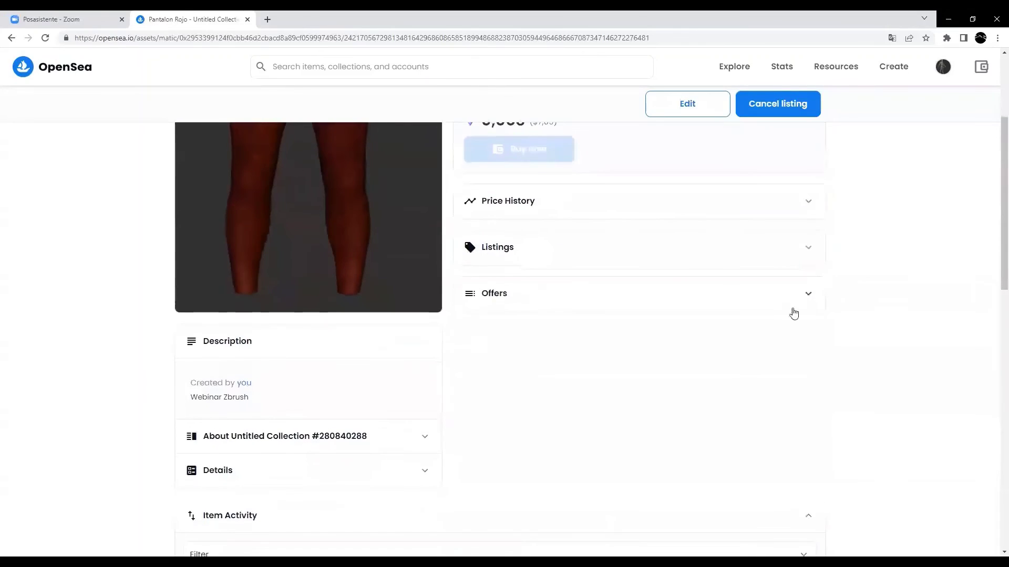
scroll(793, 311, down, 1)
scroll(512, 286, down, 1)
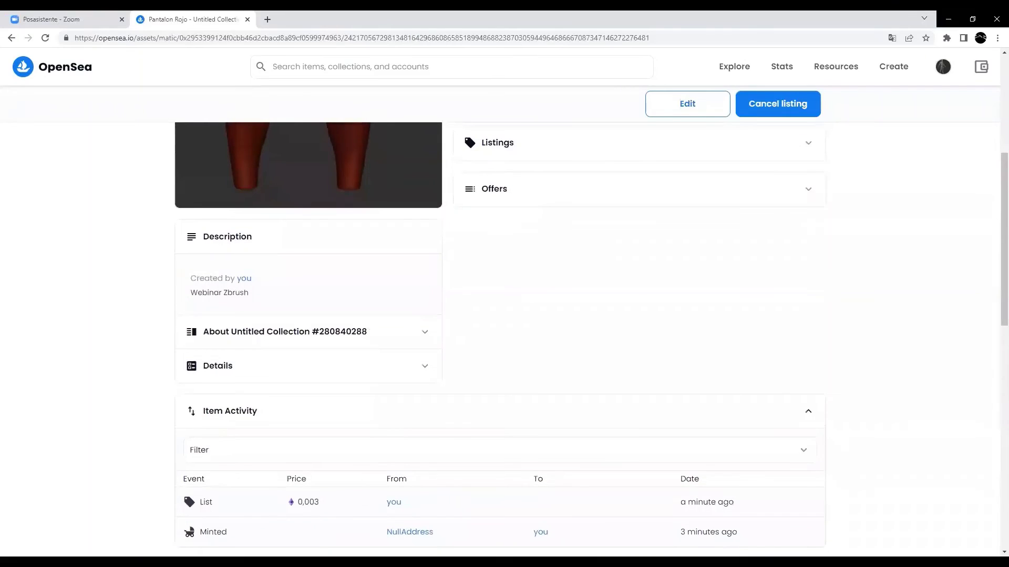
click(181, 412)
scroll(121, 368, down, 1)
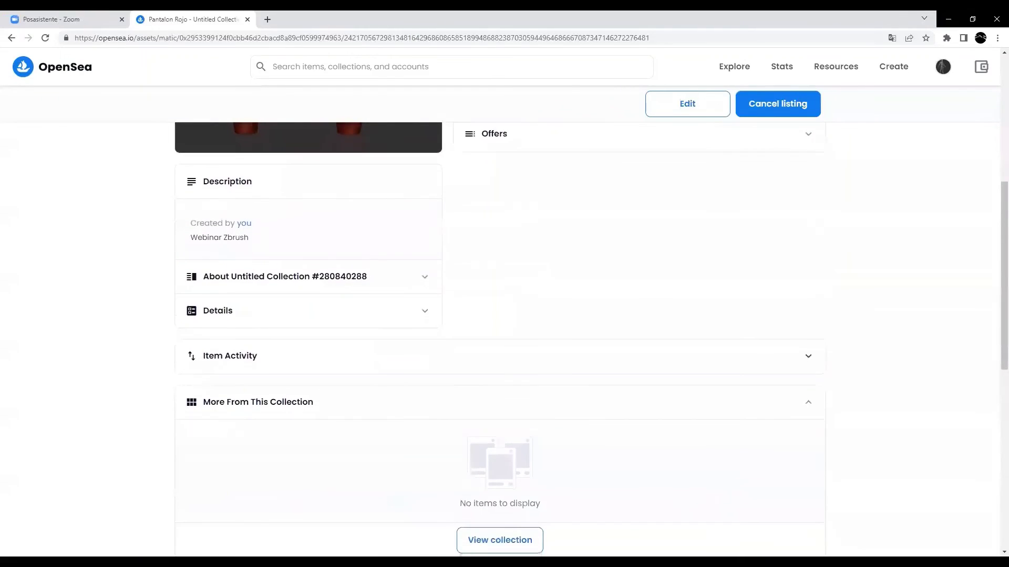
click(181, 367)
scroll(114, 449, down, 3)
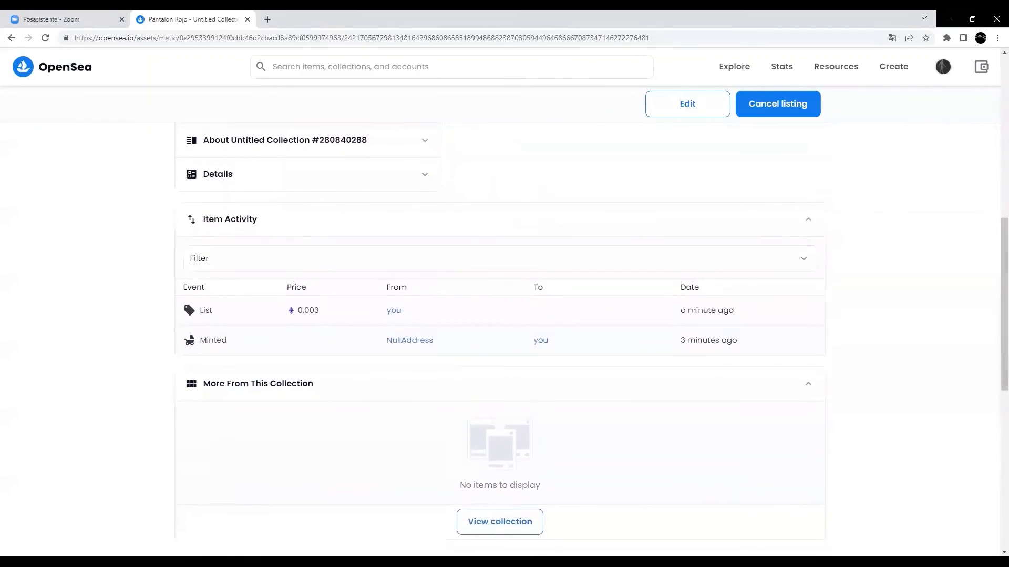
scroll(476, 505, down, 1)
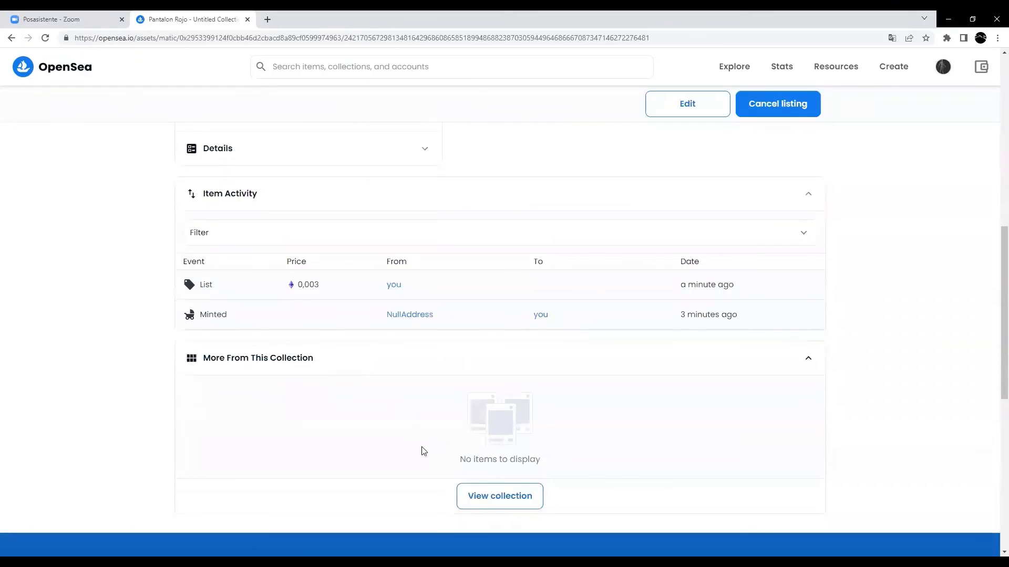
- Go to Untitled Collection #280840288 and scroll to the Pantalon Rojo card priced 0.003 ETH
click(463, 500)
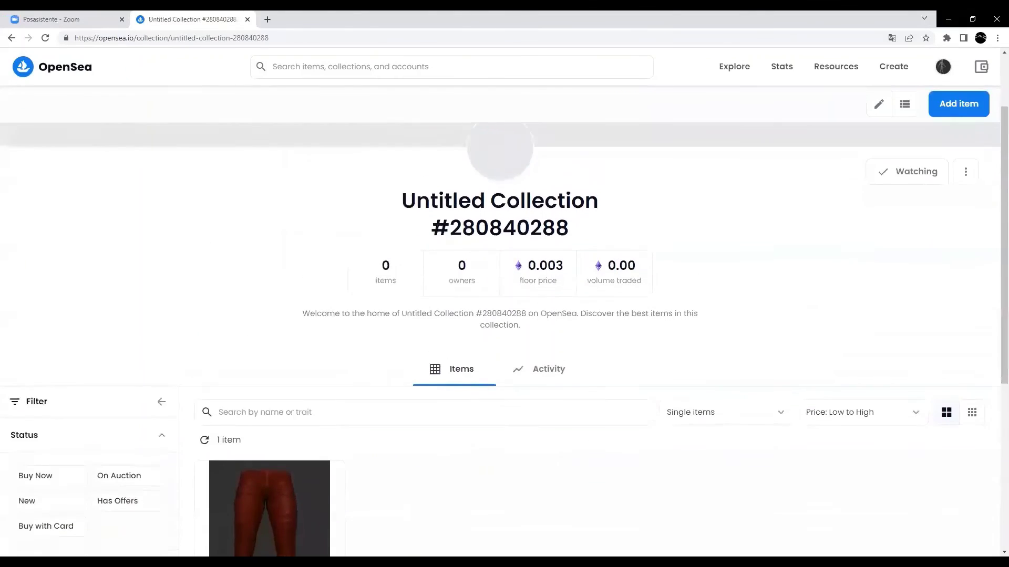
scroll(178, 245, down, 4)
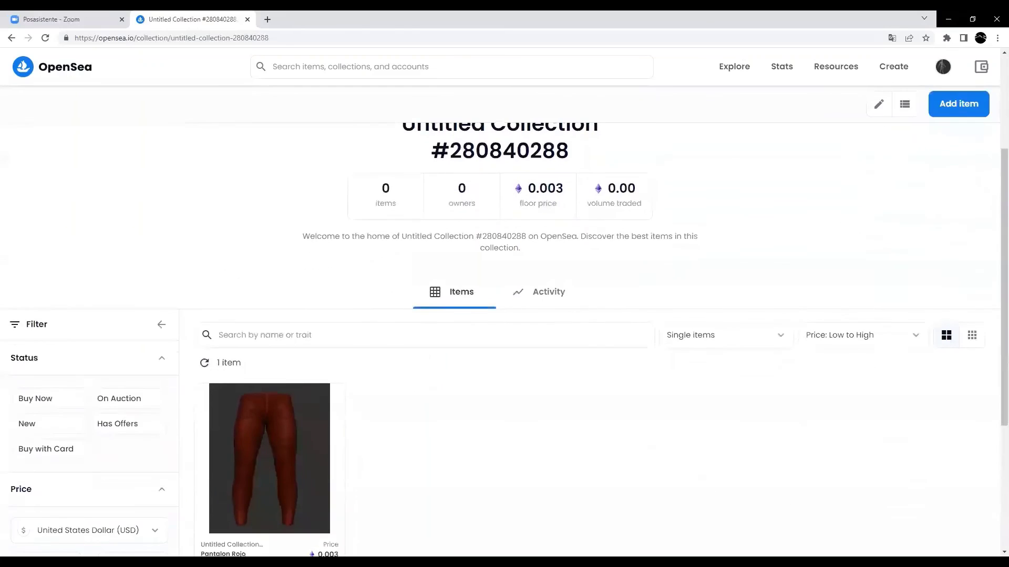
scroll(504, 340, down, 2)
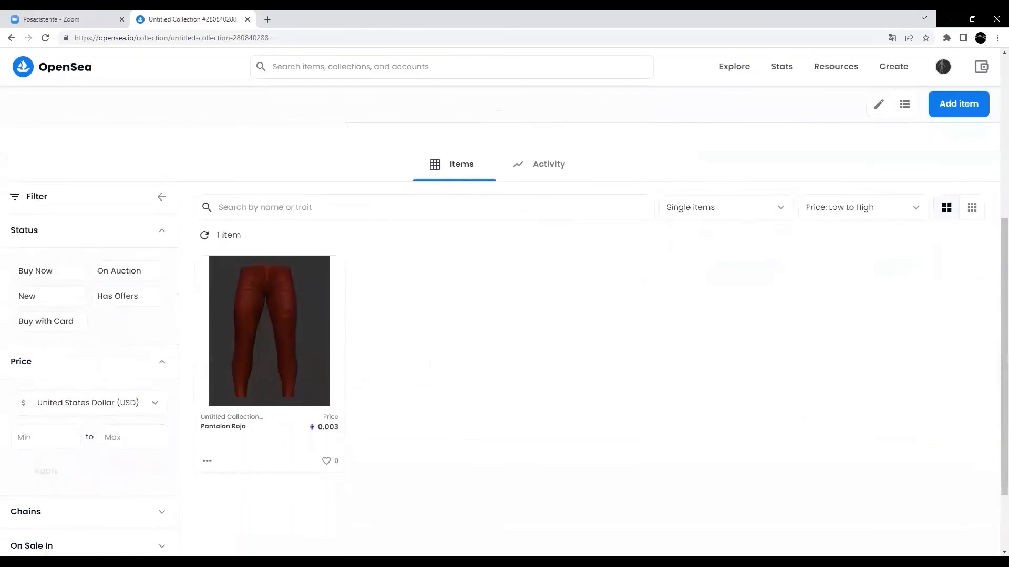
scroll(262, 234, up, 3)
scroll(261, 233, up, 2)
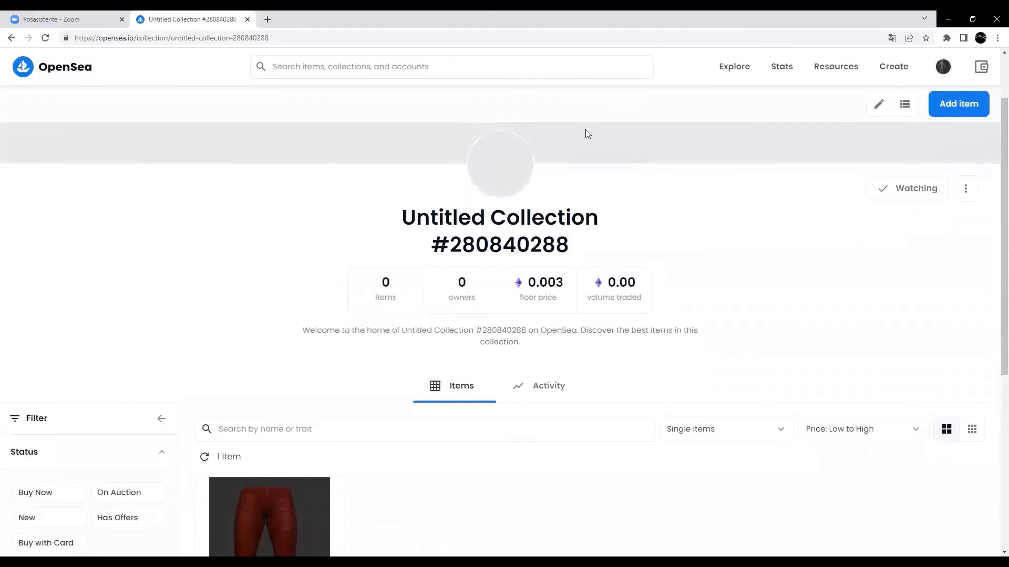
scroll(568, 106, down, 2)
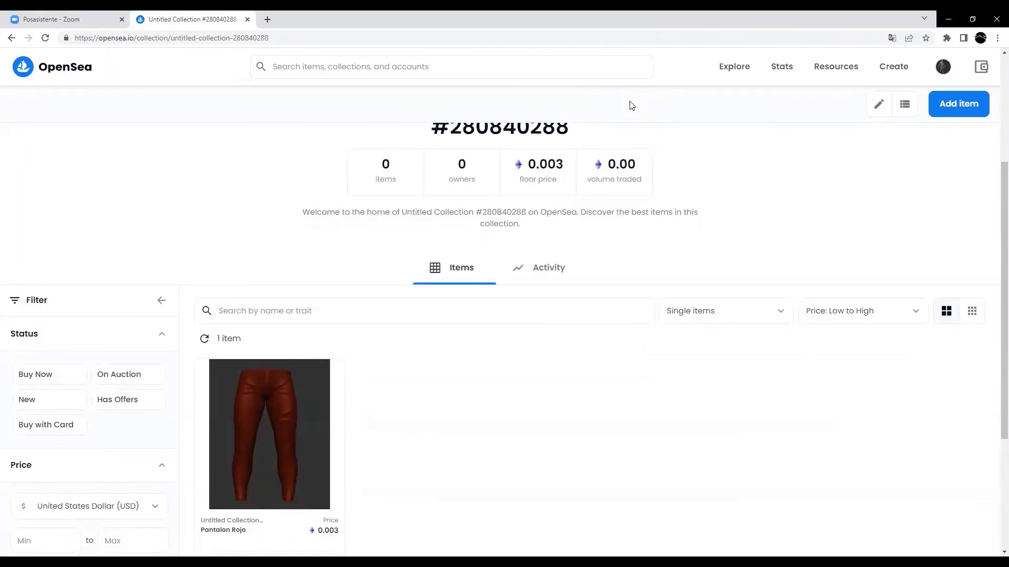
scroll(315, 420, down, 2)
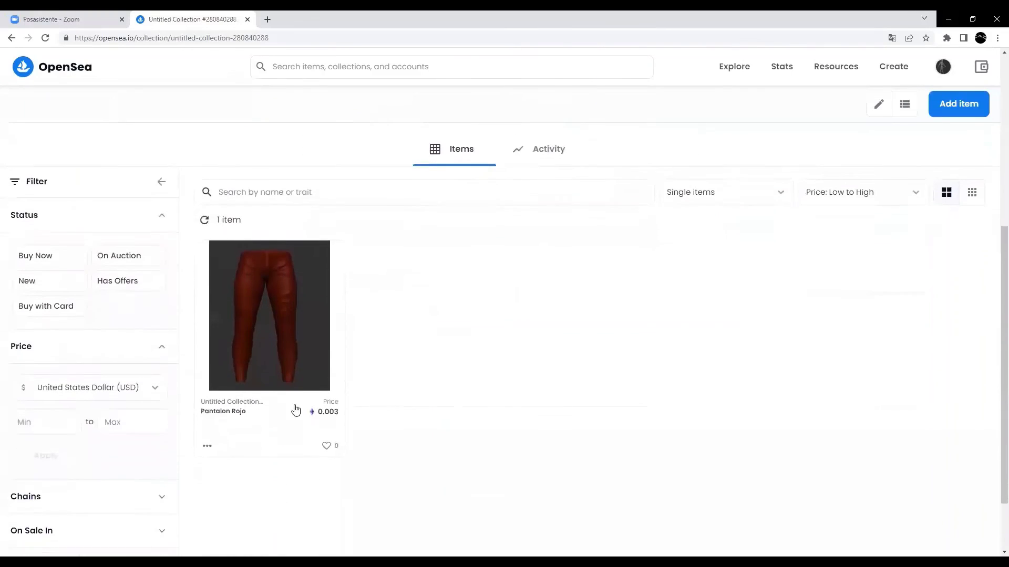